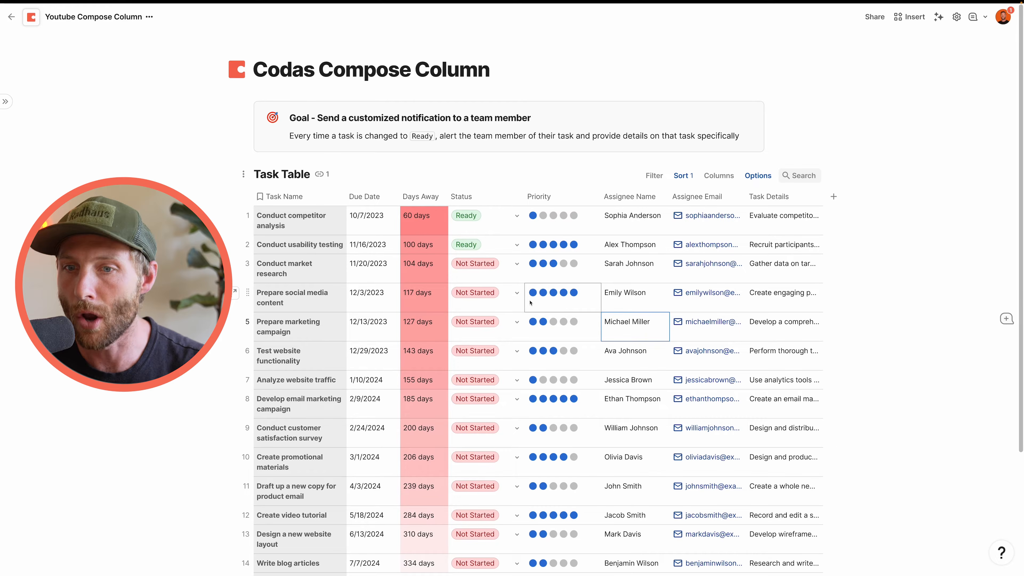
click(516, 293)
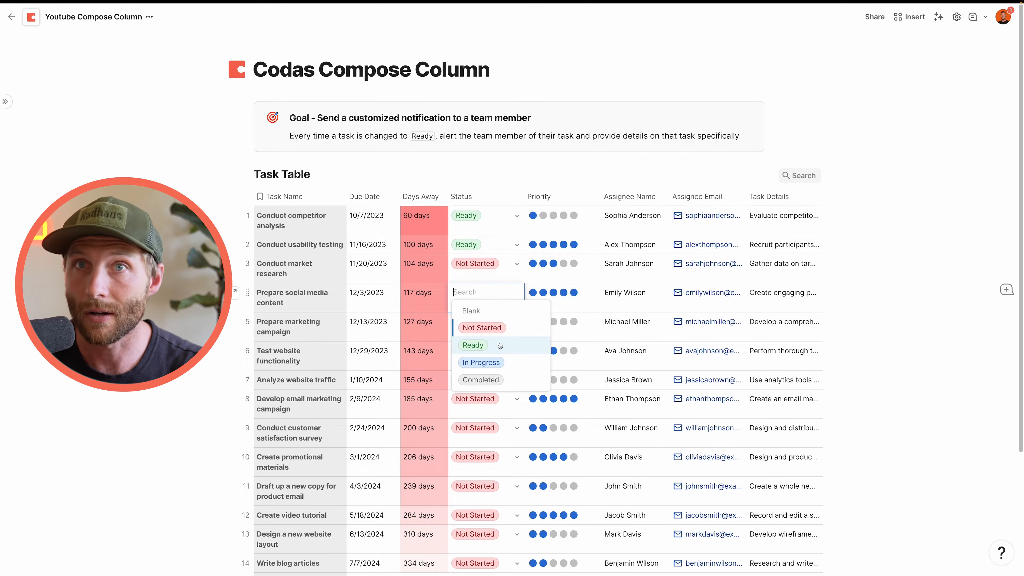
drag(623, 339, 695, 332)
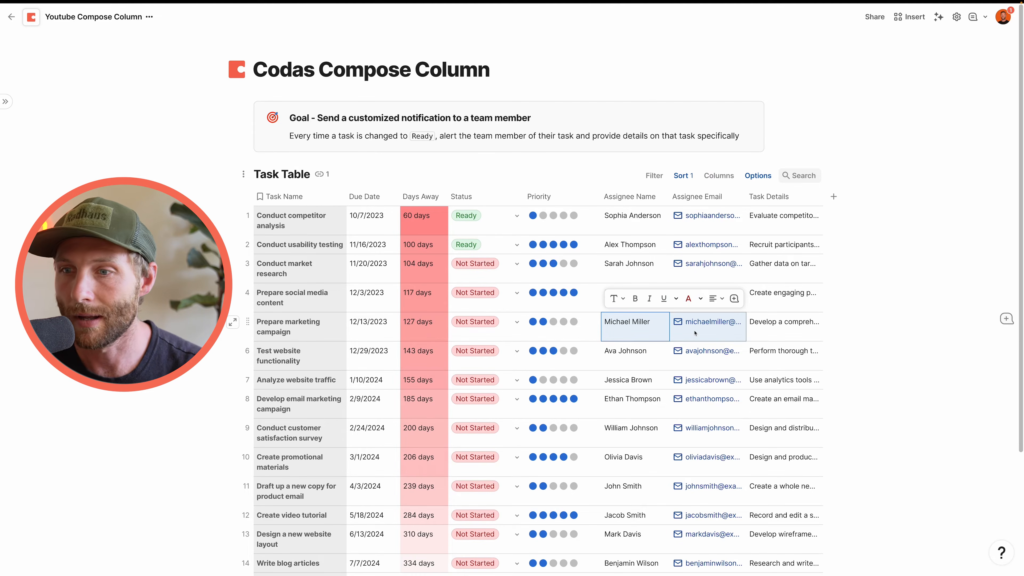
drag(292, 326, 804, 327)
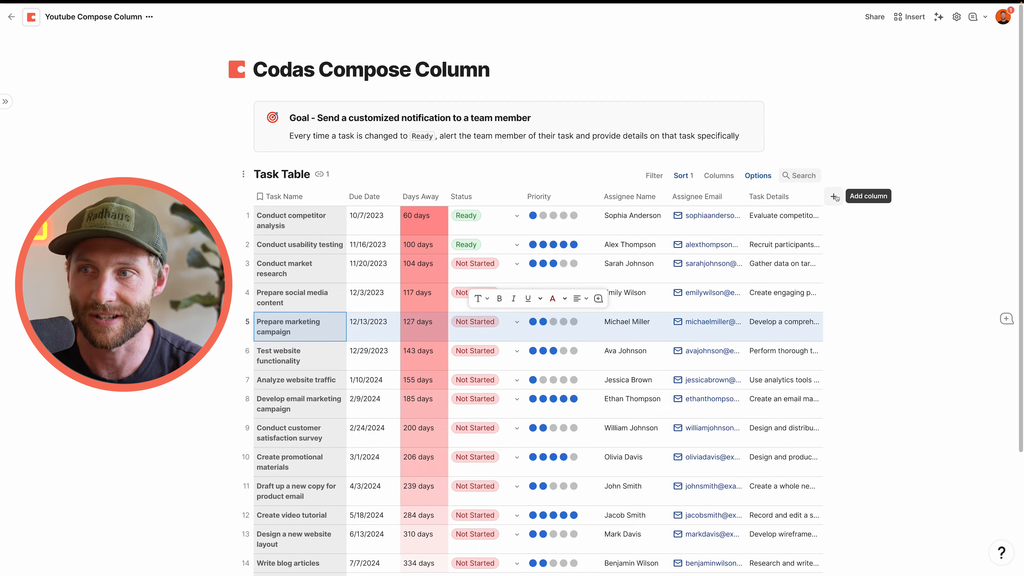
Step: Add a text column named Message at the end of the Task Table
click(834, 197)
click(846, 231)
click(840, 194)
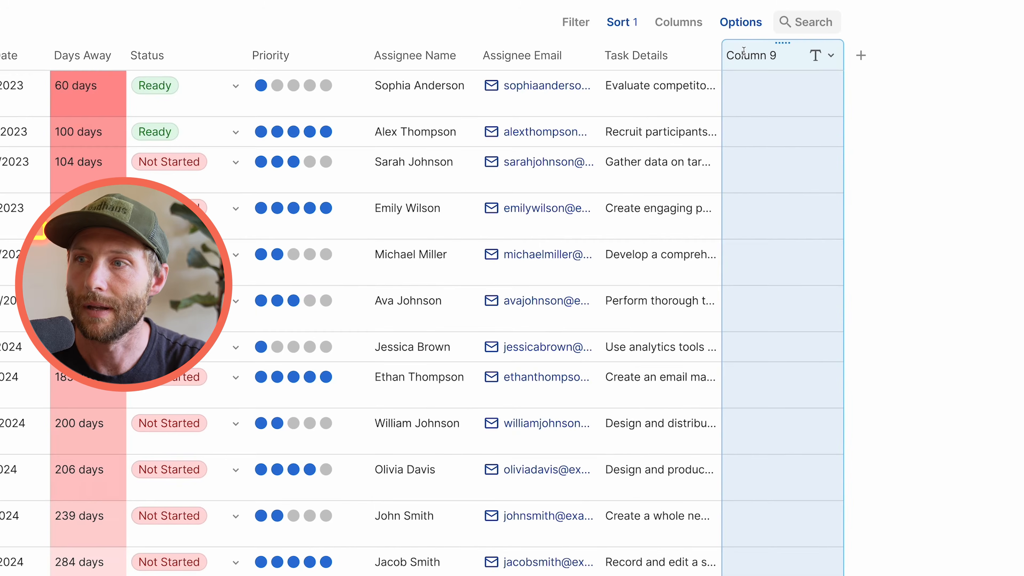
click(837, 195)
text(Message)
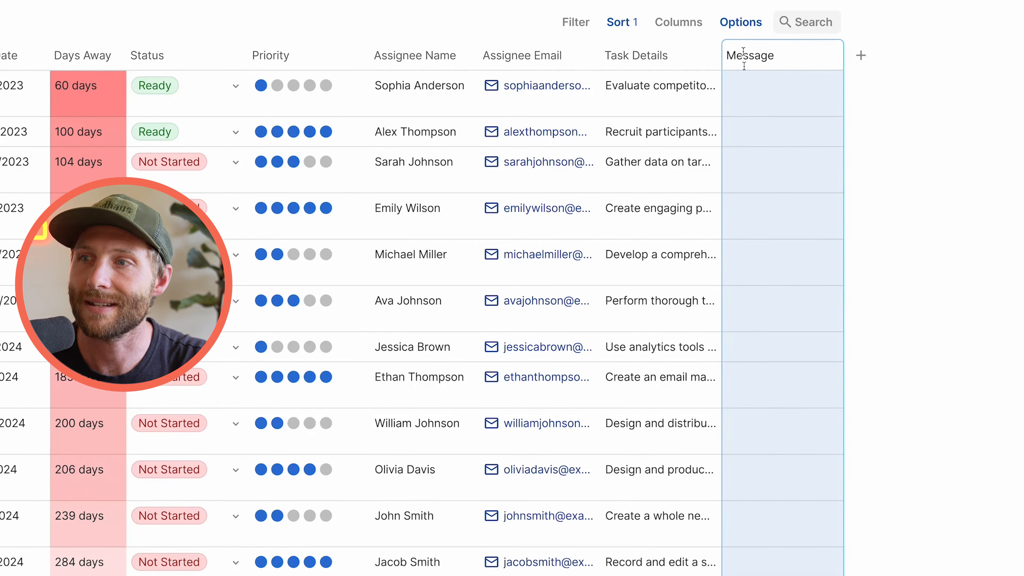
click(748, 77)
Step: Change the Message column's type to Compose and look at its display preview setting
click(822, 56)
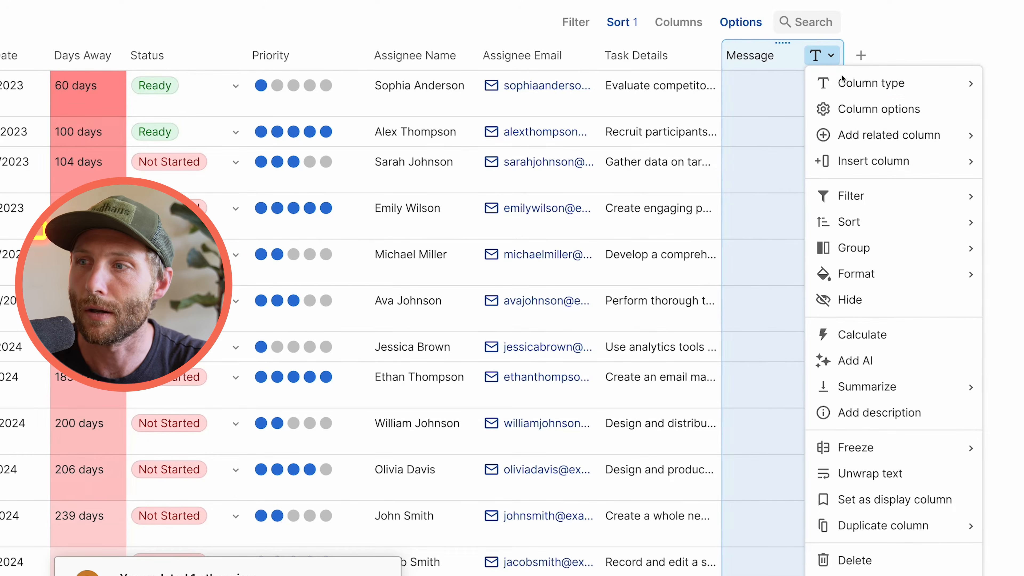
mouse_move(842, 81)
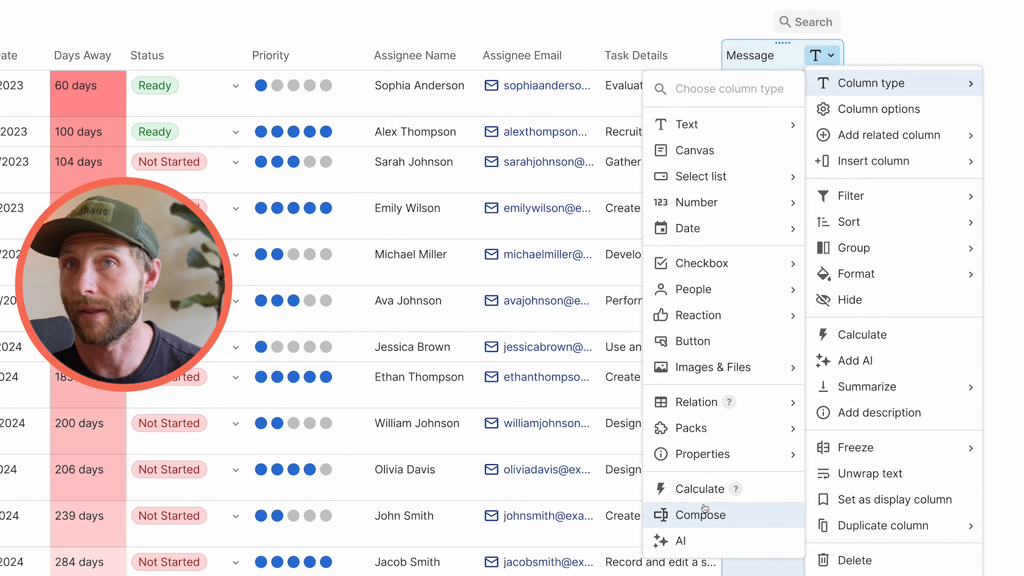
click(703, 512)
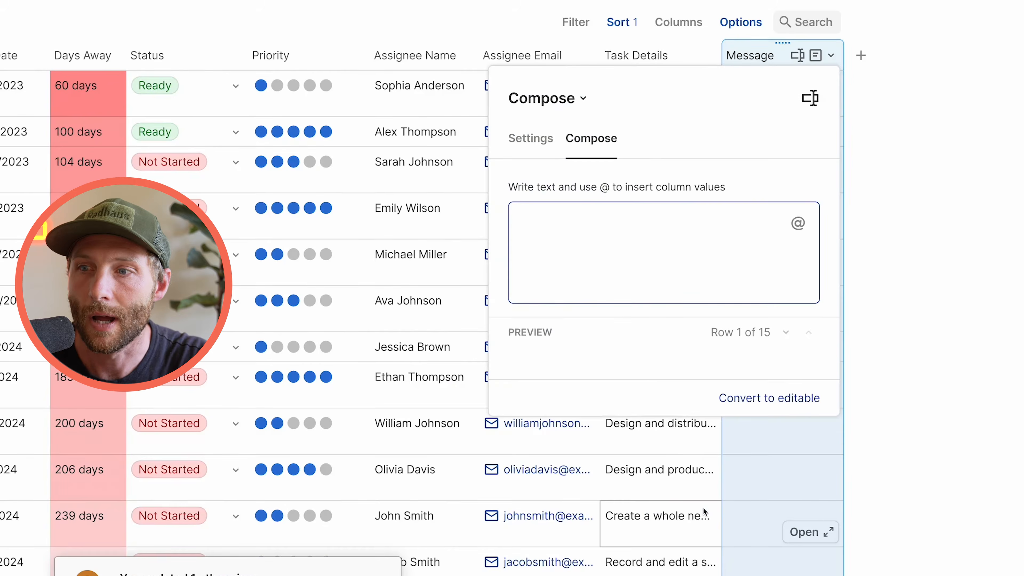
click(538, 148)
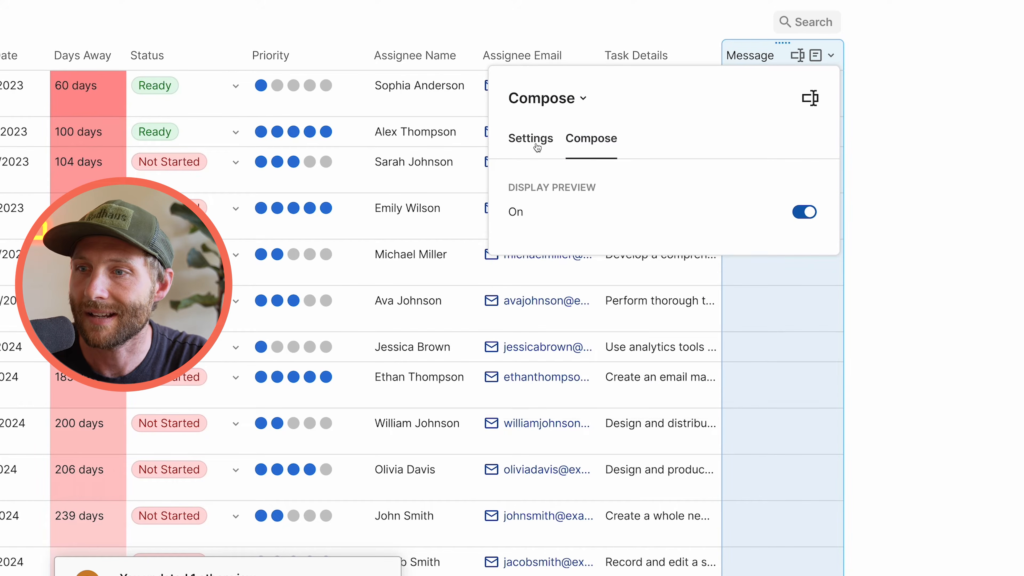
click(588, 152)
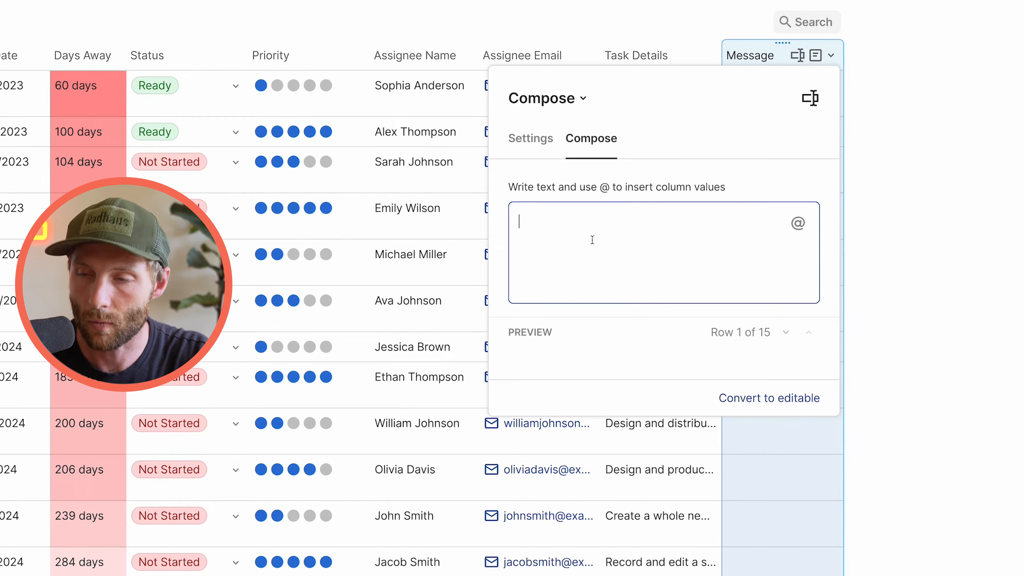
Step: Write "Hey there" followed by the Assignee Name column value in the Message template, and review the composed messages in the rows
text(Hey there)
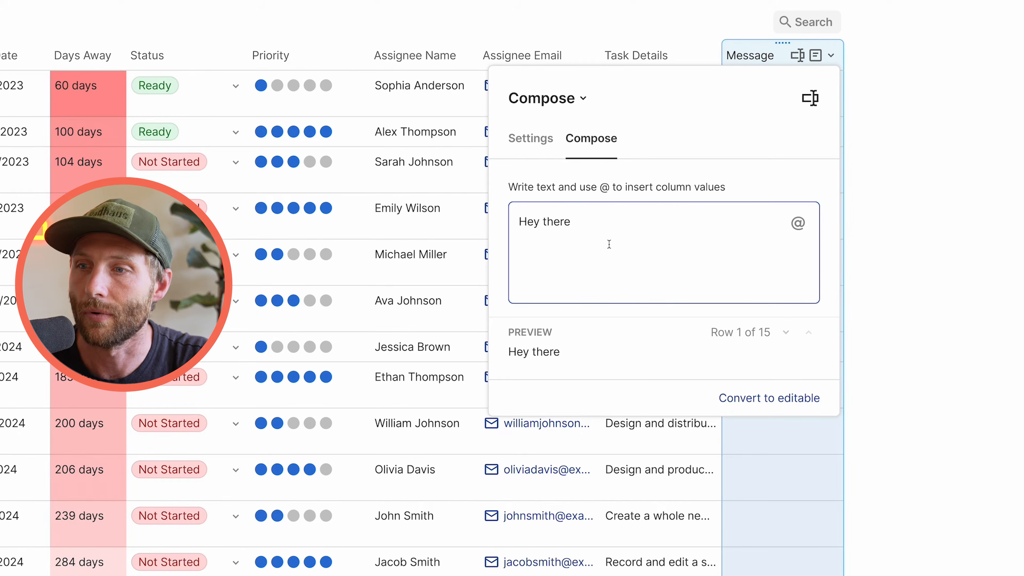
click(619, 190)
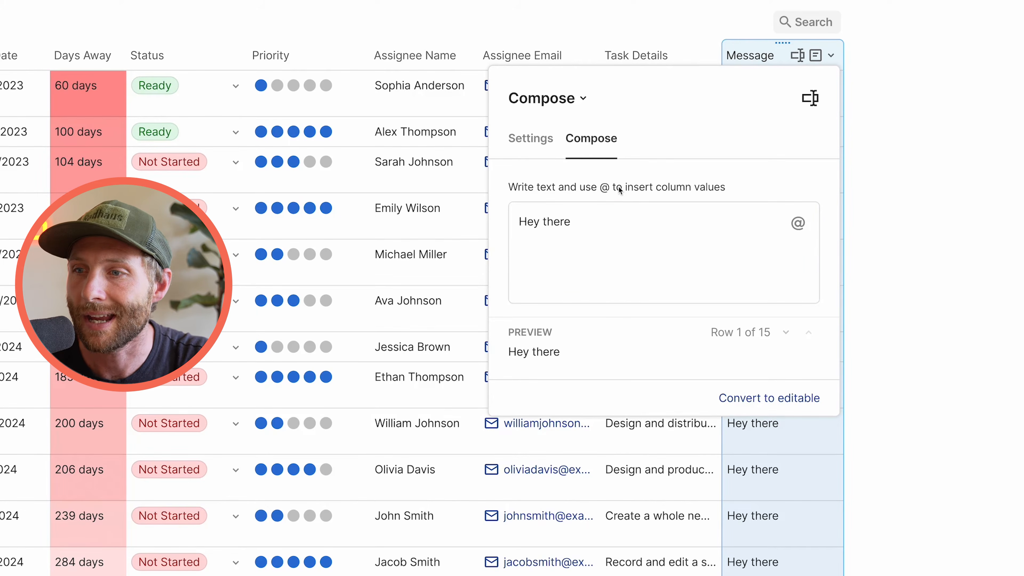
click(797, 224)
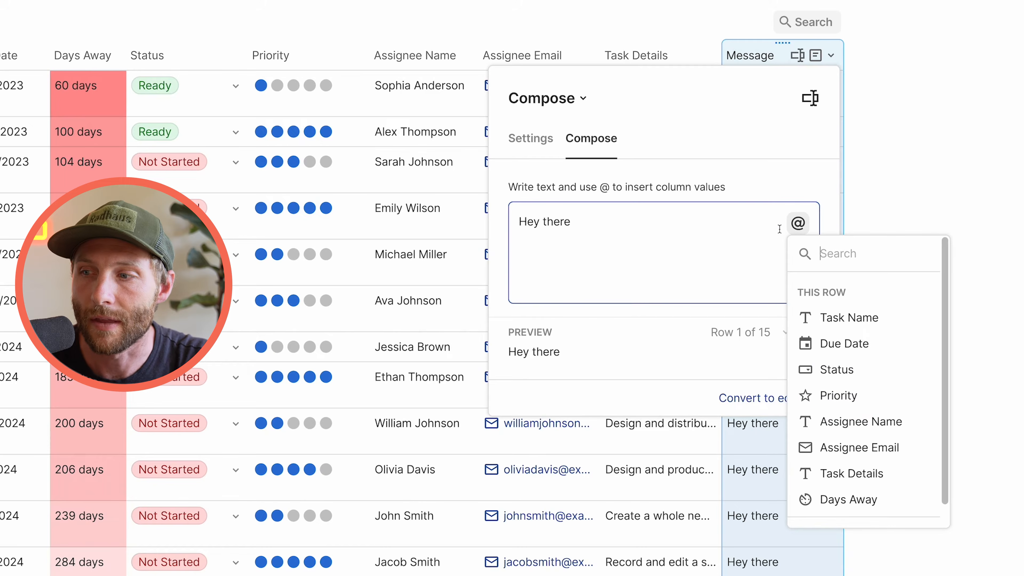
scroll(841, 452, down, 1)
scroll(847, 349, up, 1)
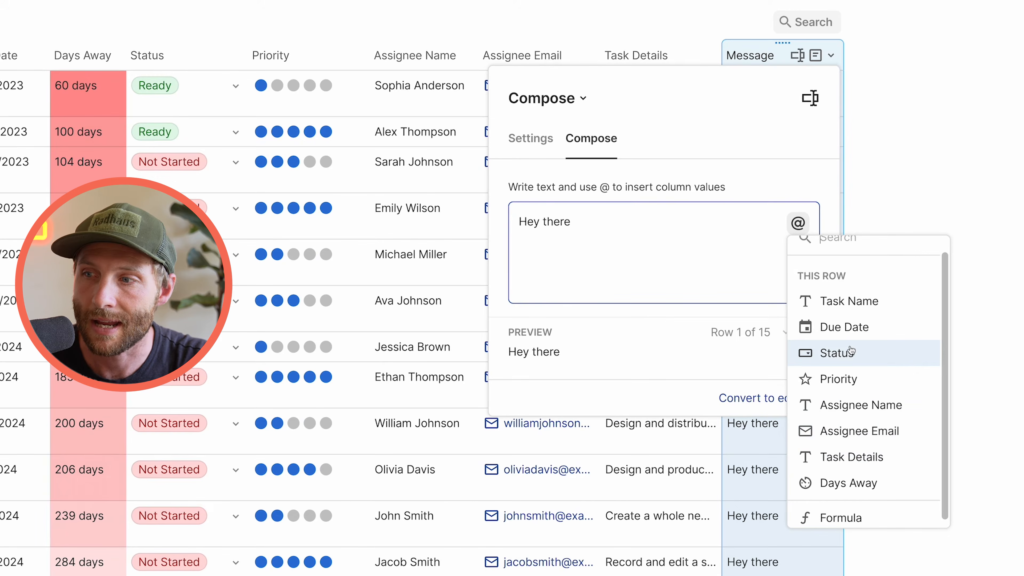
click(852, 409)
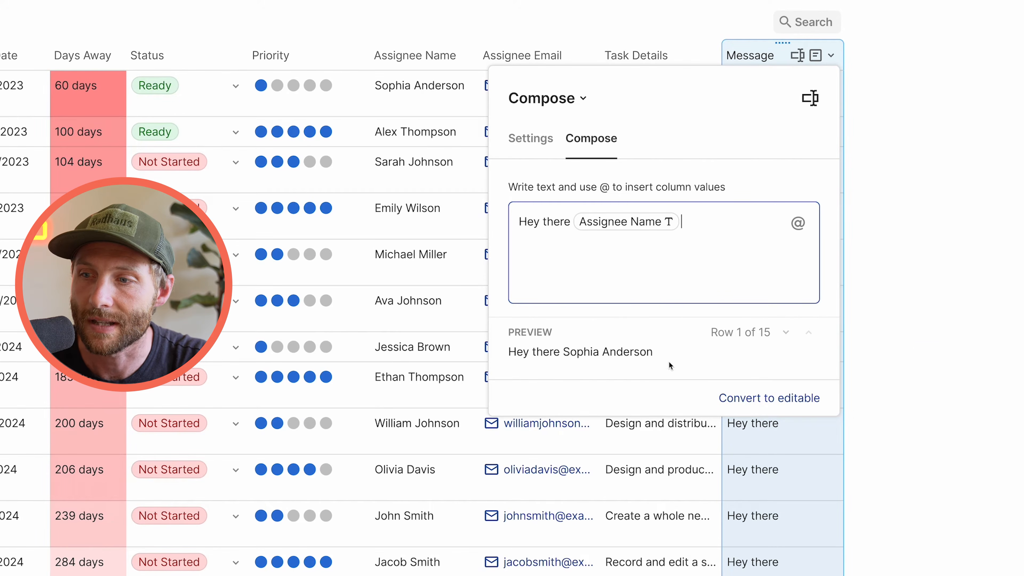
click(644, 57)
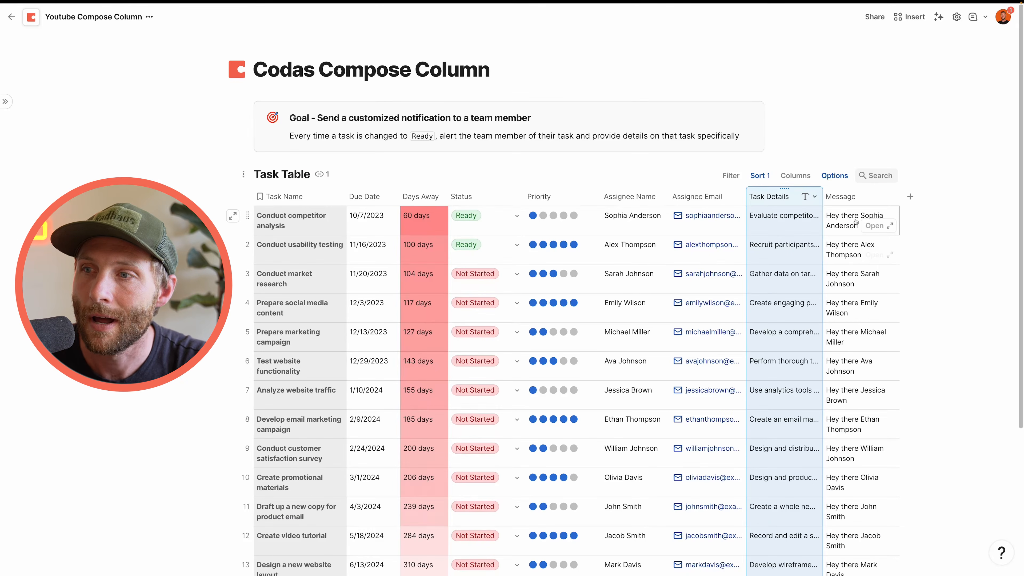
drag(852, 221, 853, 468)
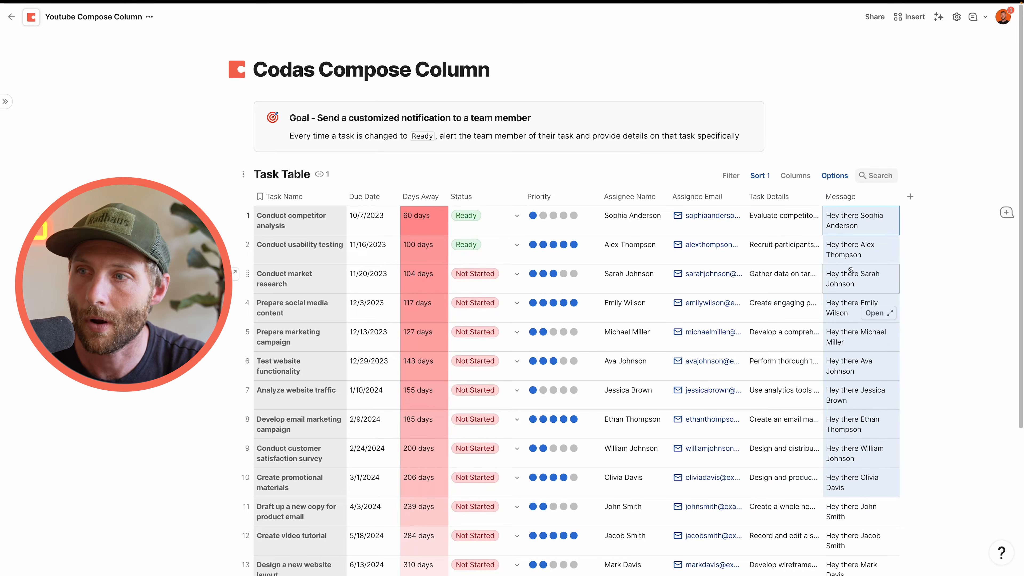
click(839, 198)
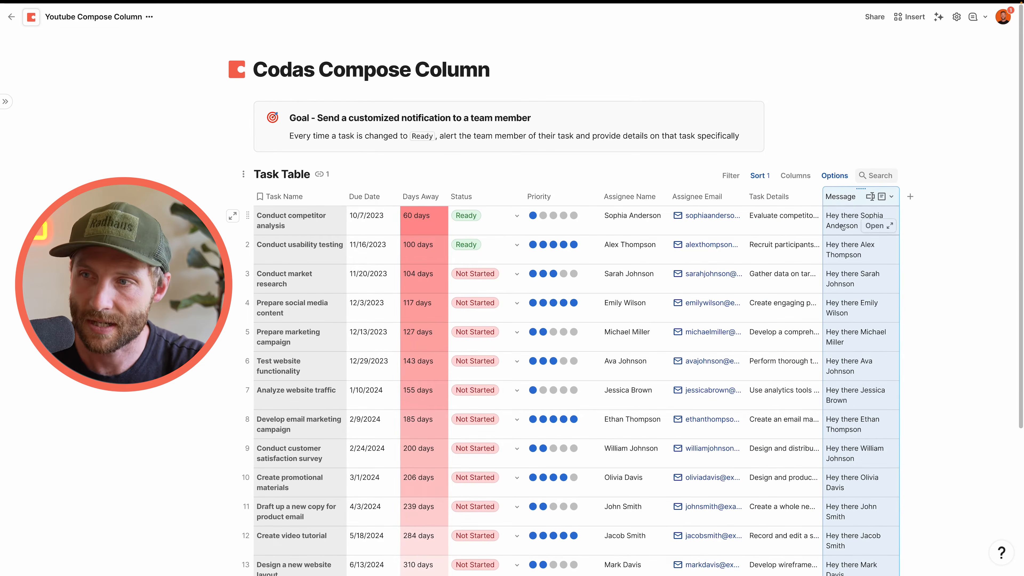
Step: Replace the Assignee Name value in the Message template with an inline formula that references the Assignee Name column
double_click(844, 244)
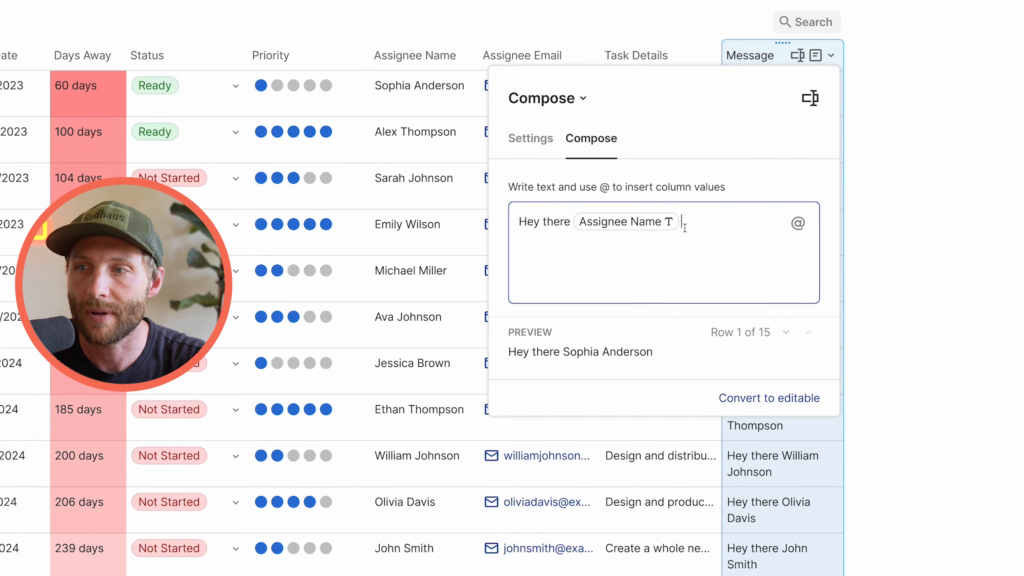
key(BackSpace)
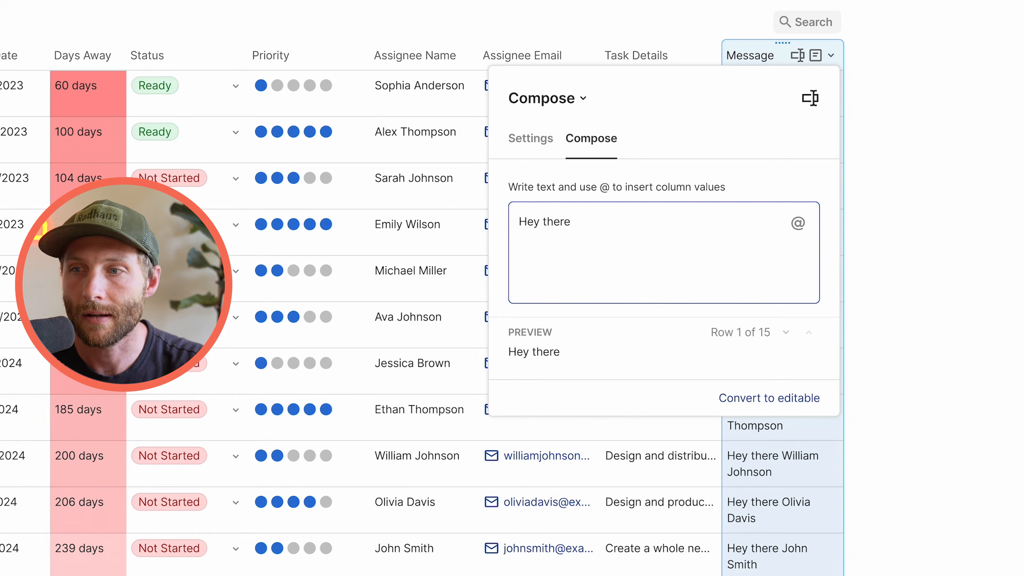
key(@)
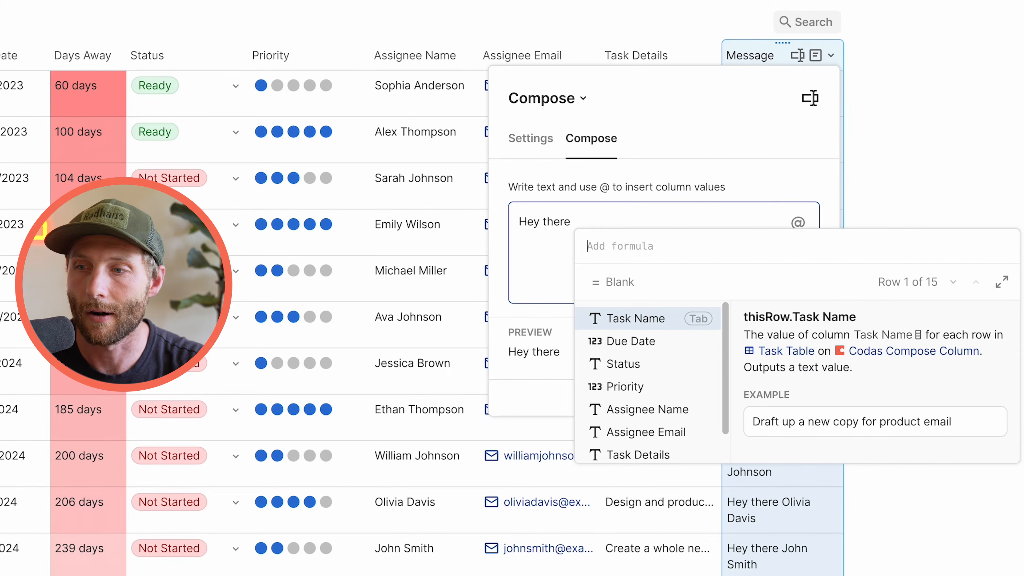
key(Down)
key(Down)
key(Down)
key(Down)
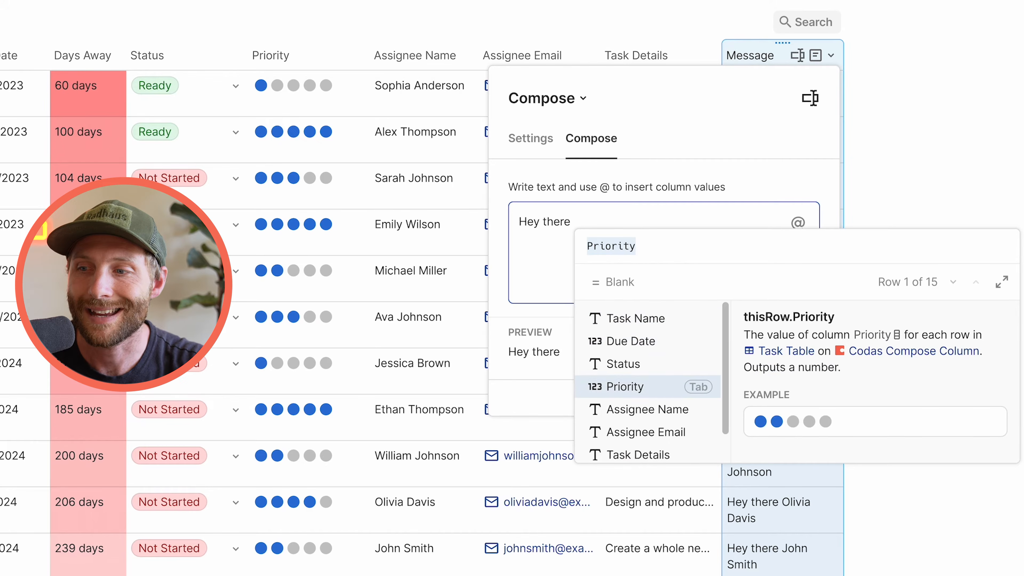
key(Tab)
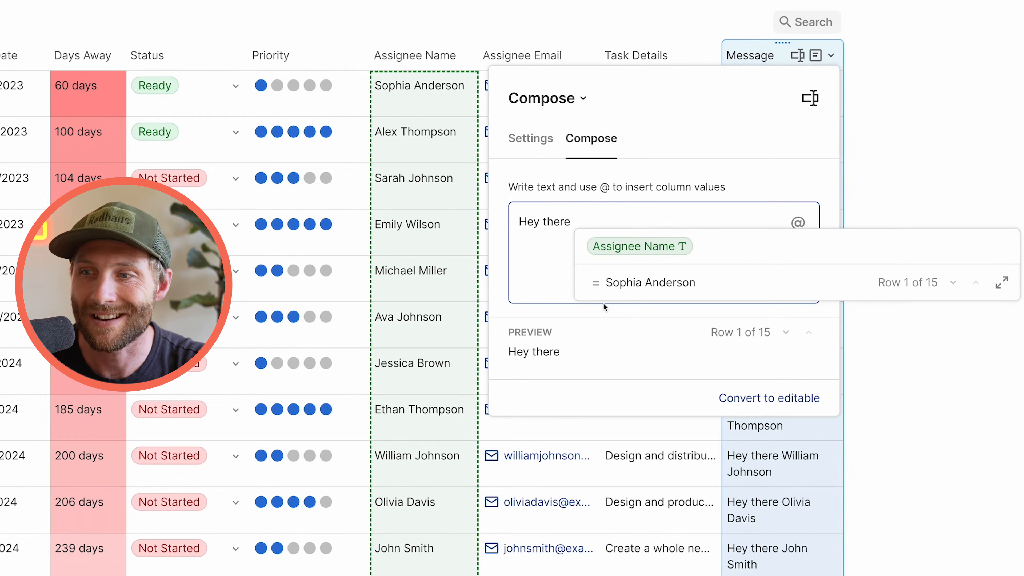
Step: Append .Split(" ") to Assignee Name in the formula so the name is separated at the space
text(.spl)
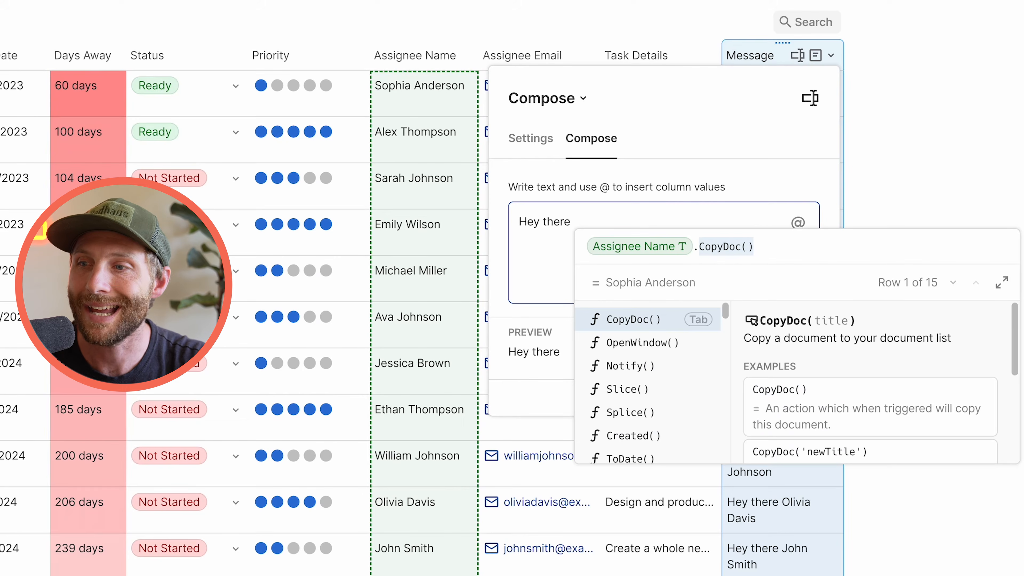
text(it)
key(Tab)
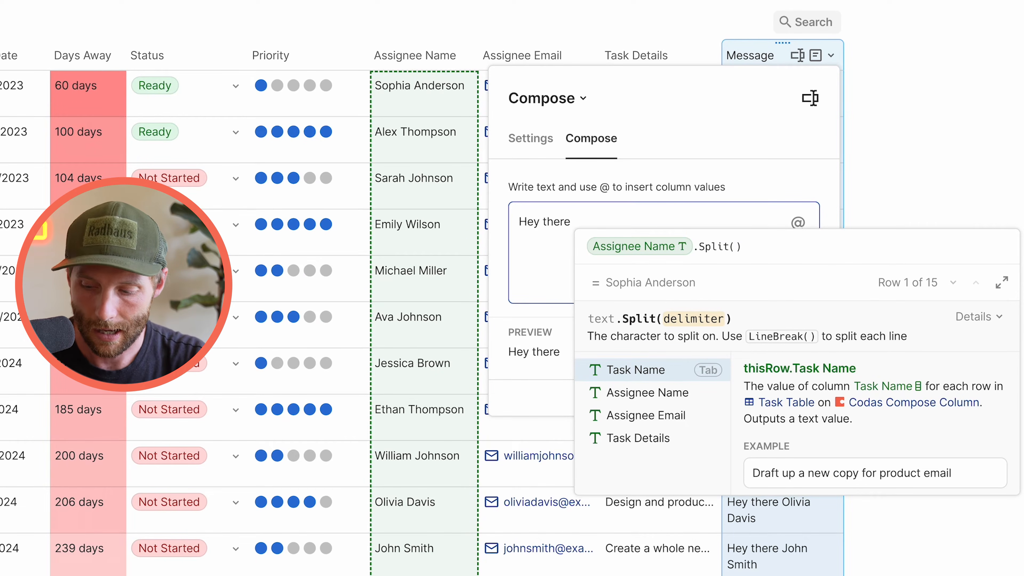
text(")
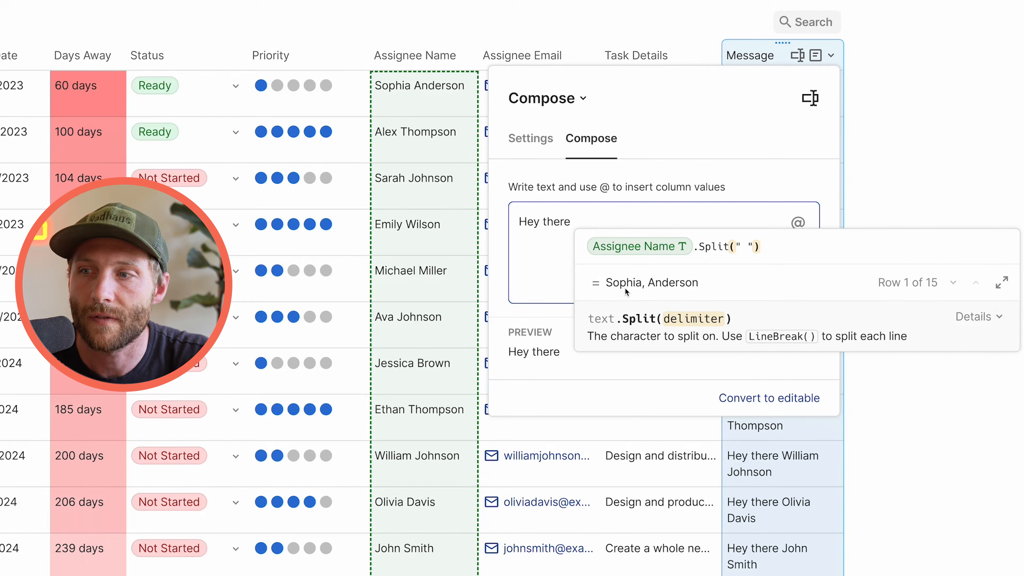
click(784, 246)
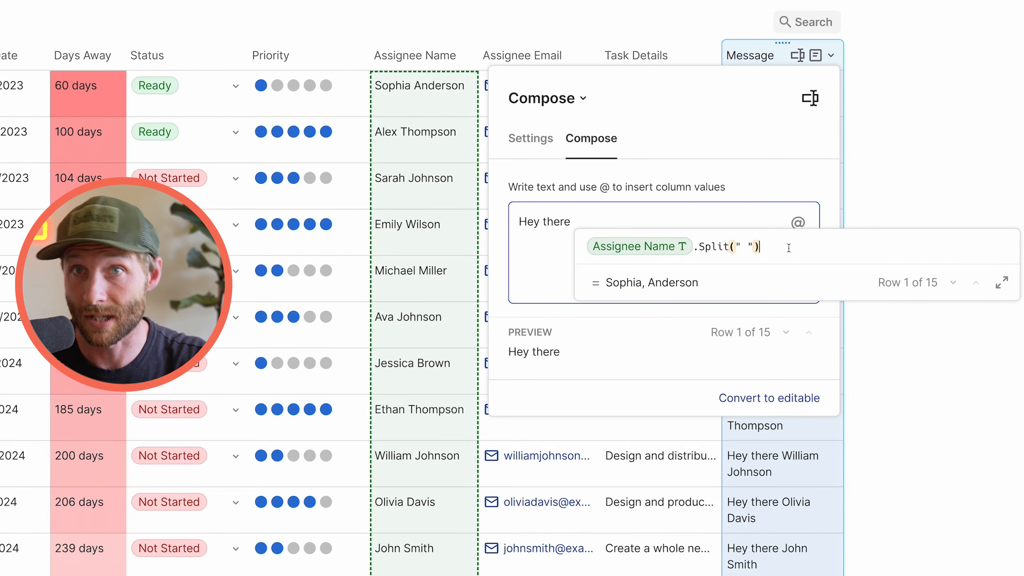
Step: Append .First() to the formula to return only the first name, and apply it to the Message template
text(.fu)
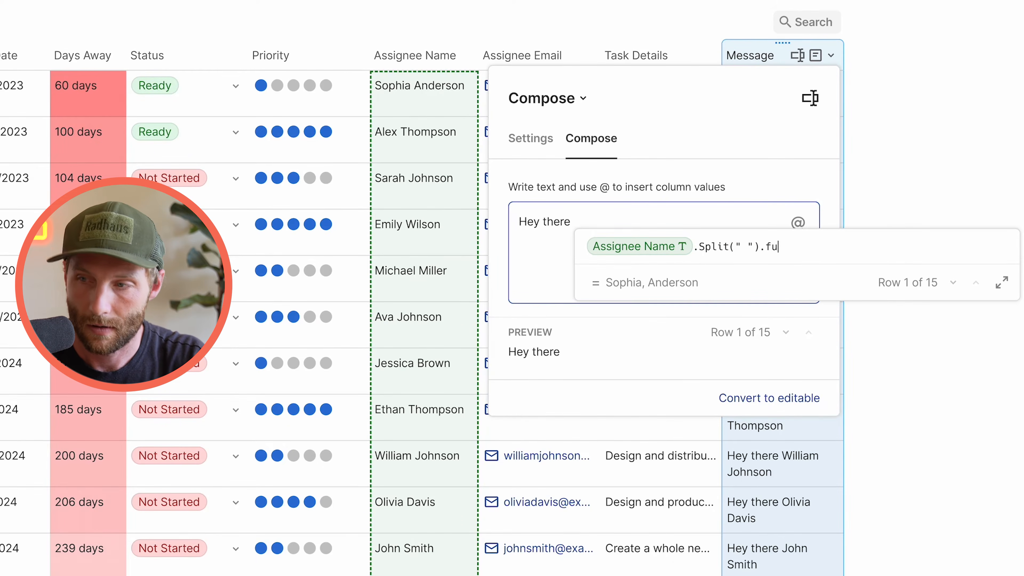
key(BackSpace)
text(irst())
key(Tab)
key(Return)
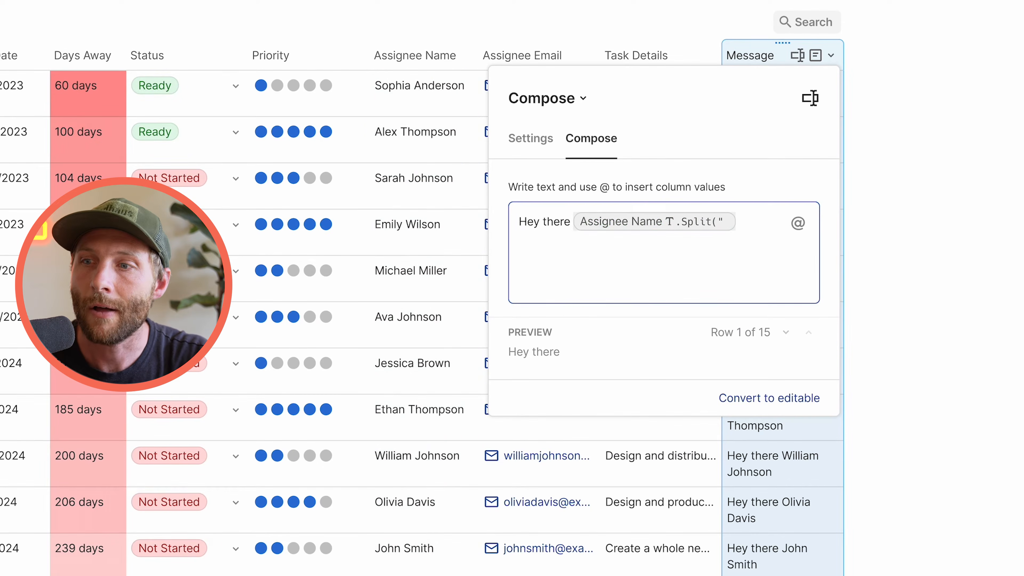
click(605, 368)
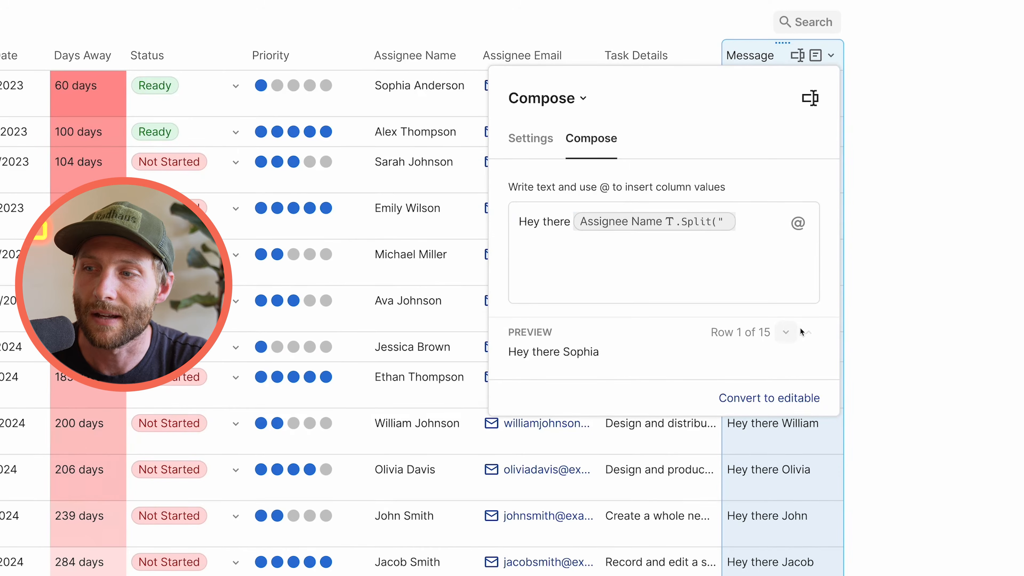
Step: Advance the Message preview to row 5 to check the greeting for several rows
click(793, 333)
click(793, 333)
click(793, 333)
click(793, 333)
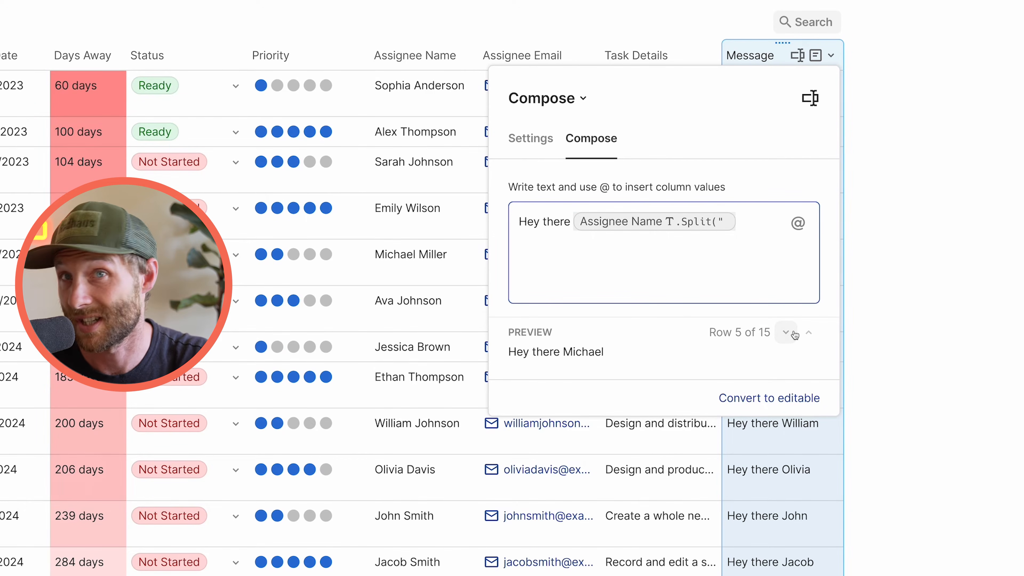
Step: Add a comma after the greeting in the Message template and the body text "A new task is ready to complete. Here is the task details:"
click(742, 222)
text(,)
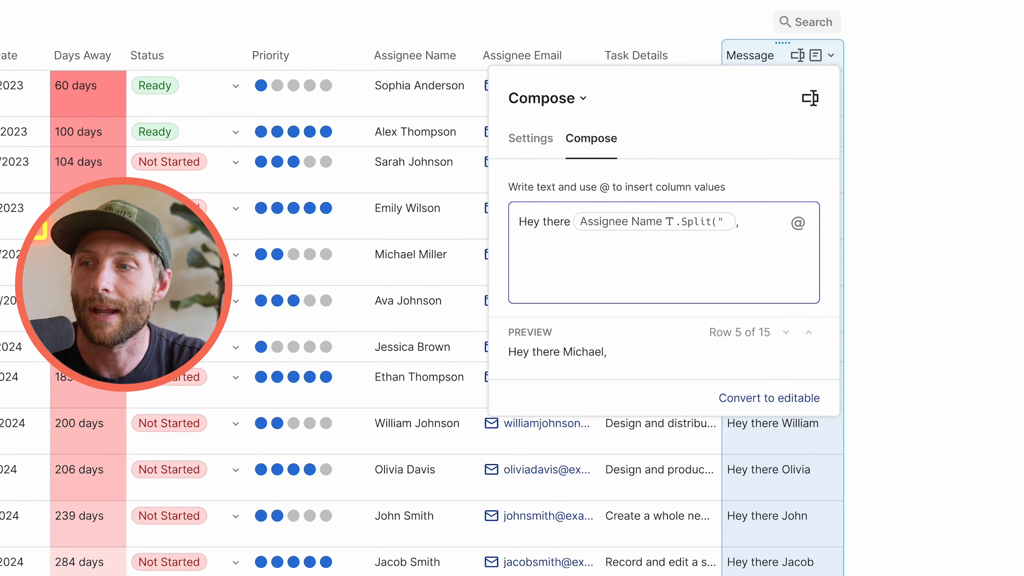
key(Return)
text(A n)
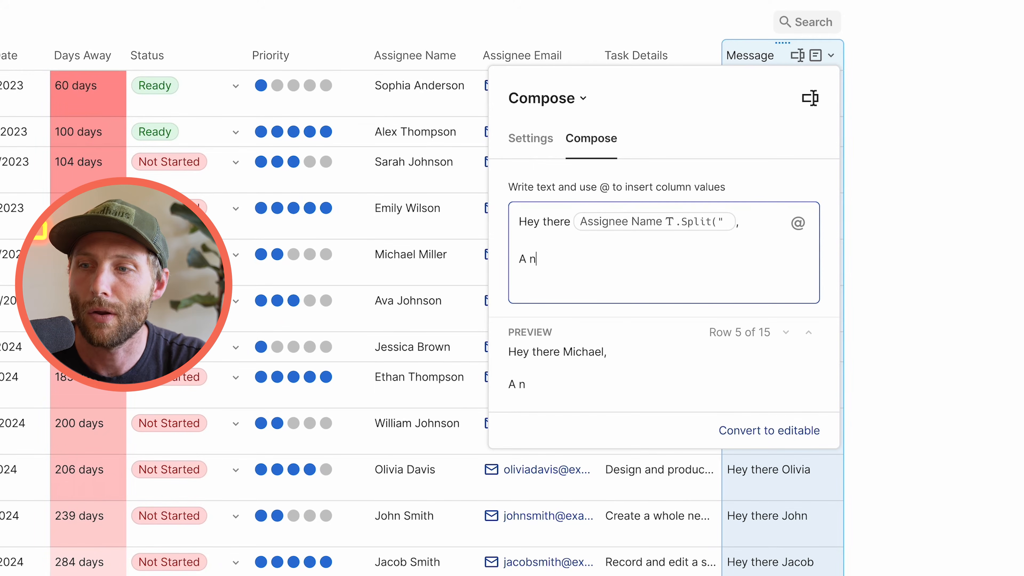
text(ew task is ready to complete)
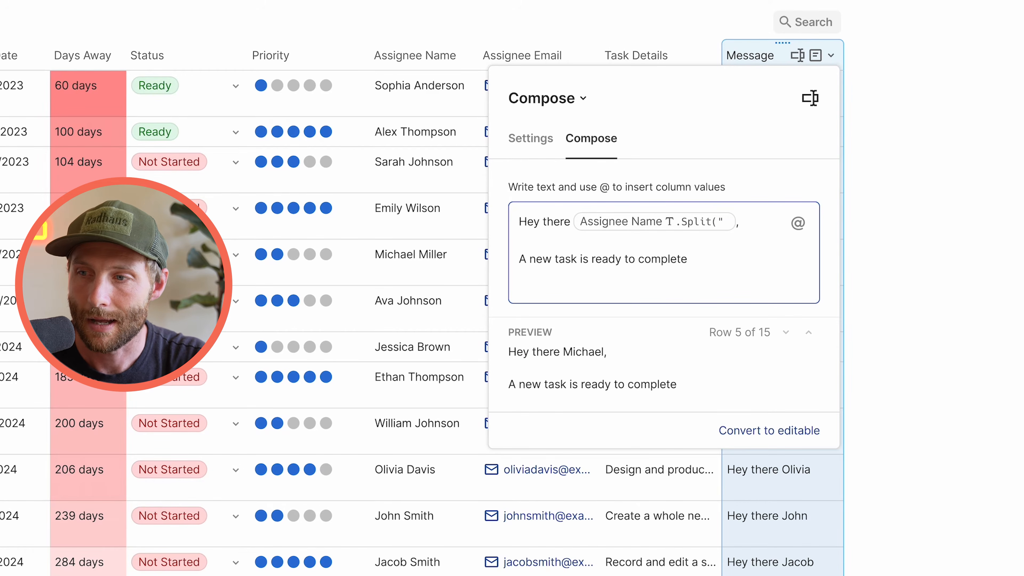
text(.  Here is t)
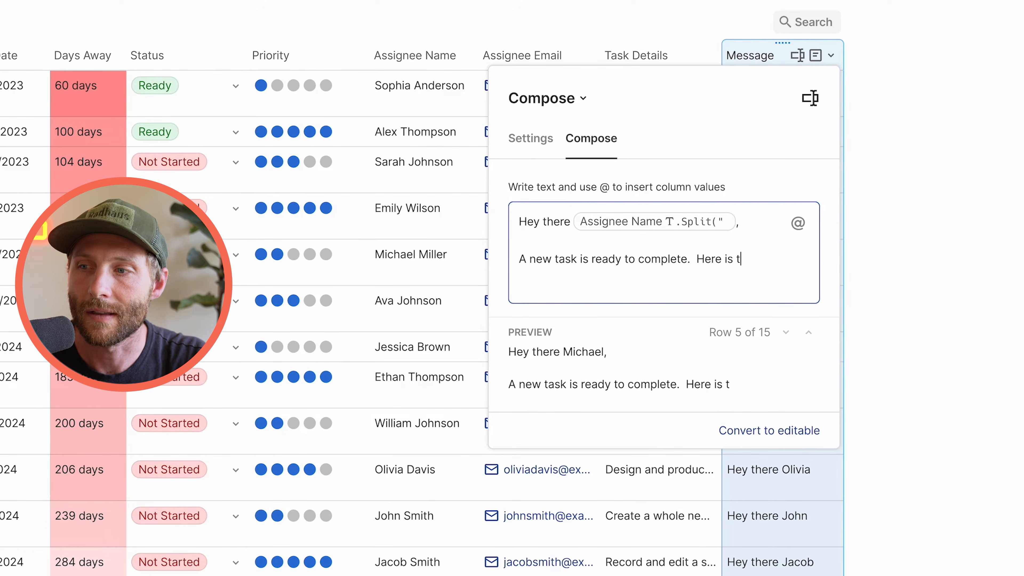
text(he task )
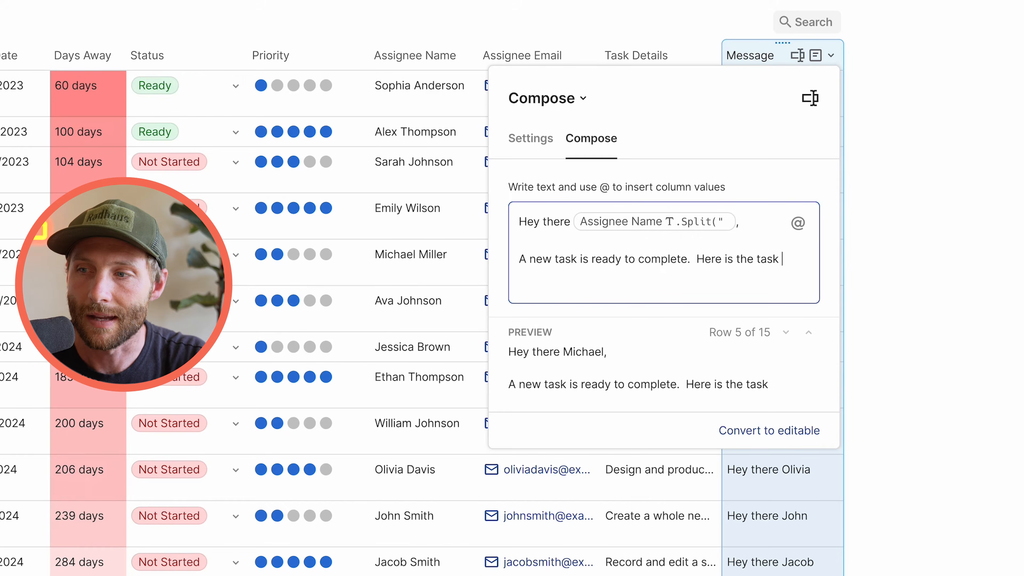
text(details:)
Step: Add a line "Task Name:" to the Message template, followed by the Task Name column value
key(Return)
text(Task Name:)
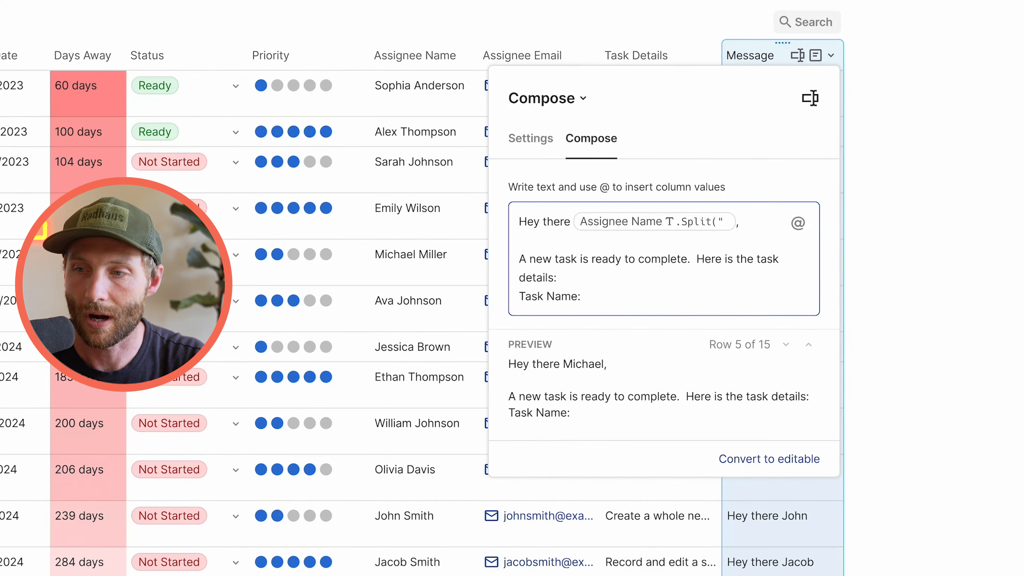
text( @)
key(Return)
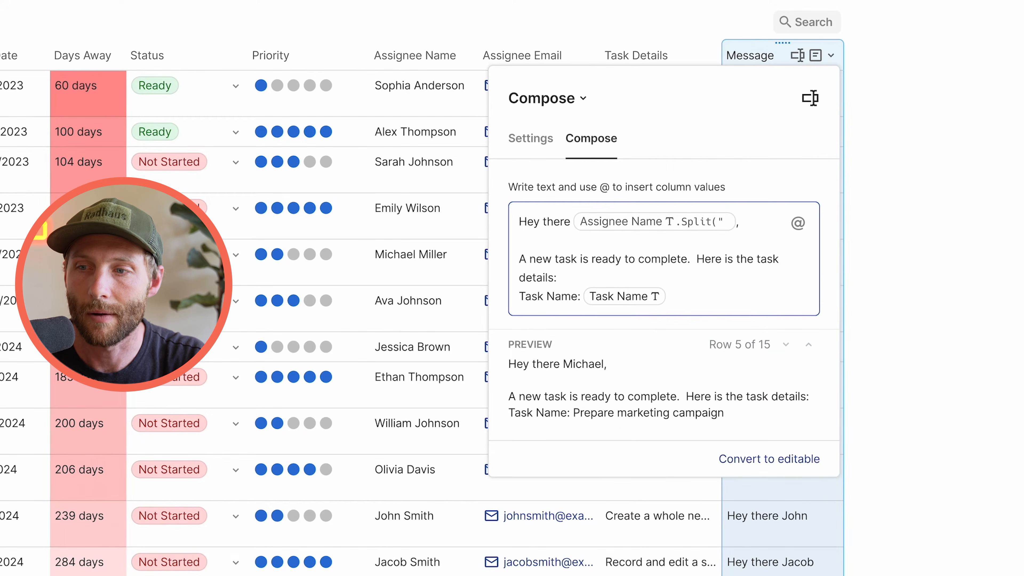
Step: Add a line "Due Date:" to the Message template, followed by the Due Date column value
key(Return)
text(Due Date: )
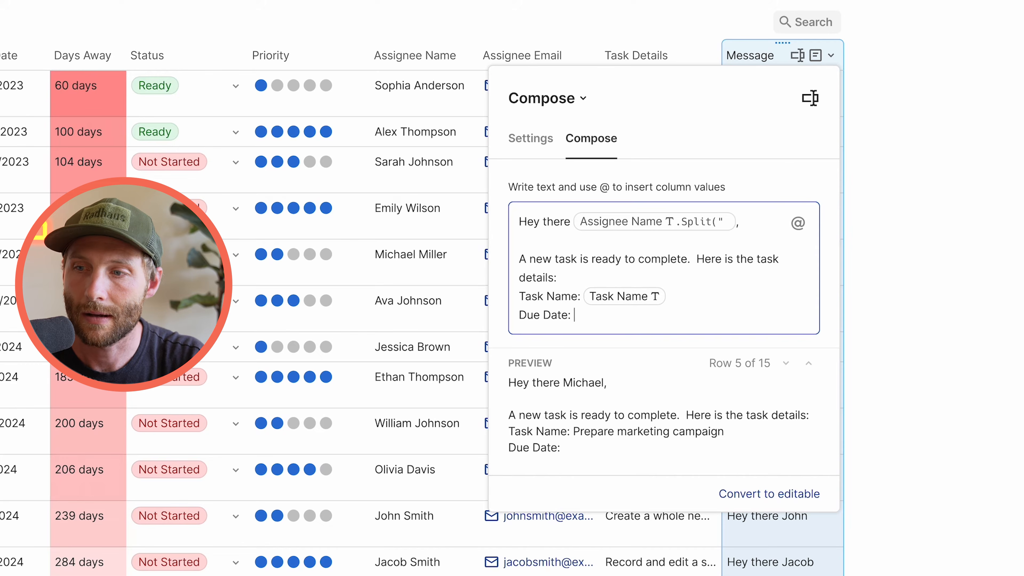
text(@du)
key(Return)
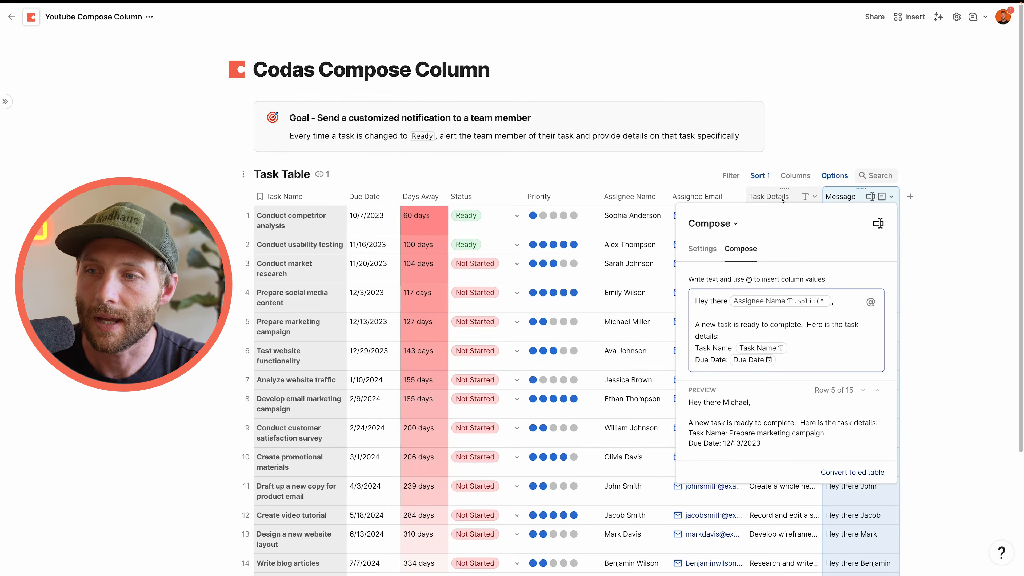
Step: Close the Message template editor, check the composed messages in the first rows and hide the Message column
click(658, 62)
click(840, 327)
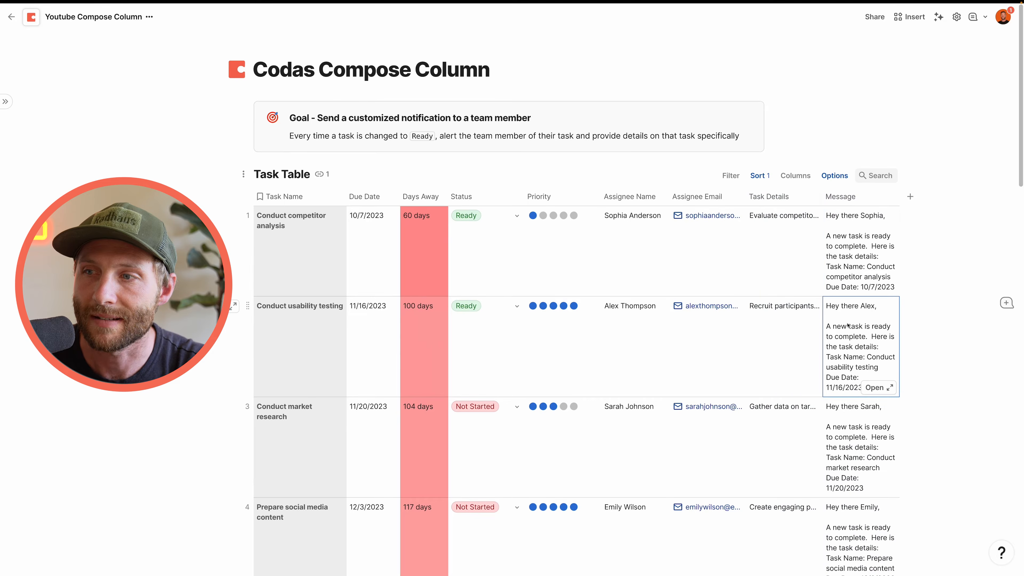
click(876, 218)
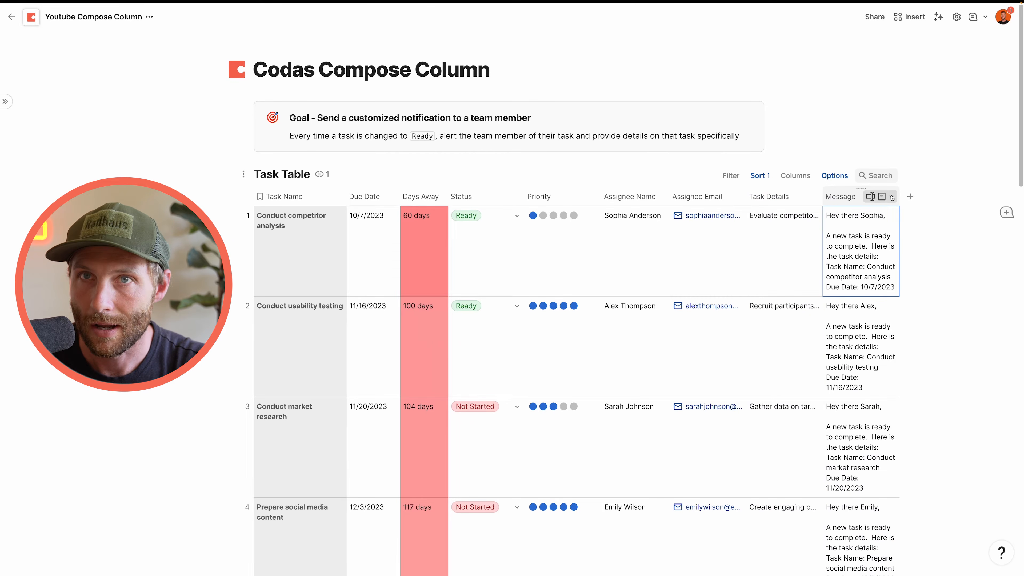
click(891, 197)
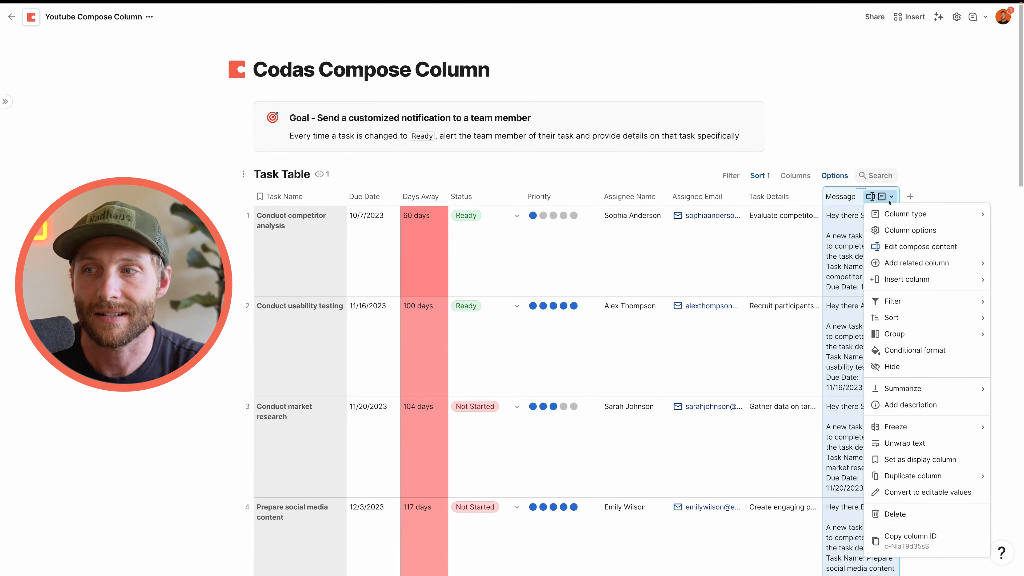
click(893, 367)
drag(286, 346, 786, 355)
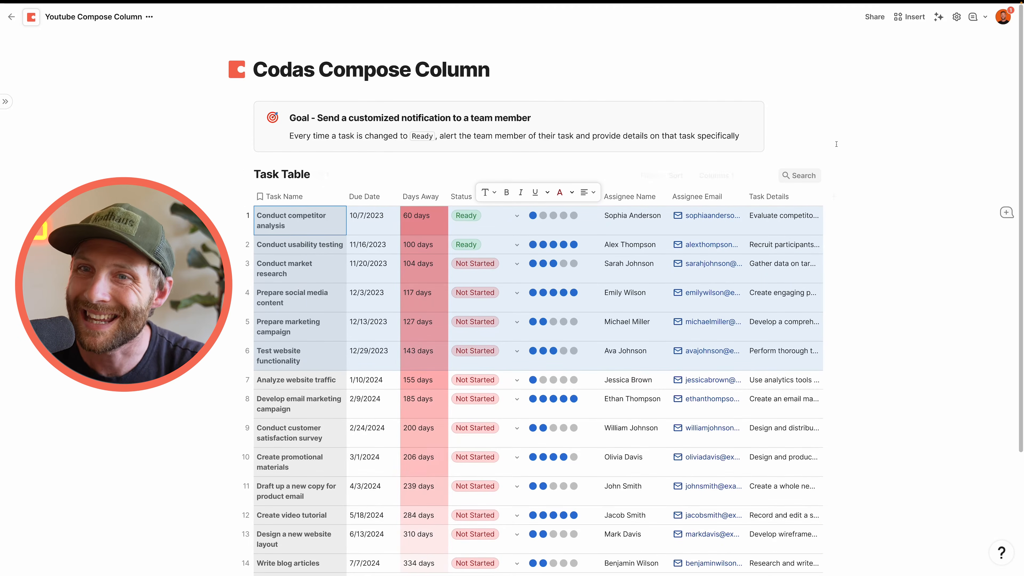
Step: Open the doc's automations, delete the existing rule and add a new blank rule
click(956, 17)
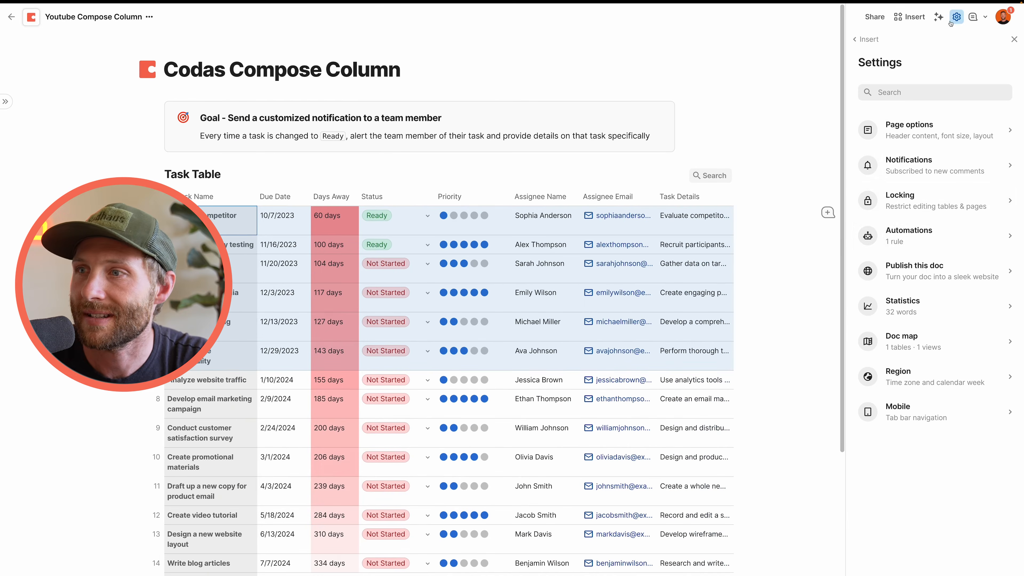
click(919, 237)
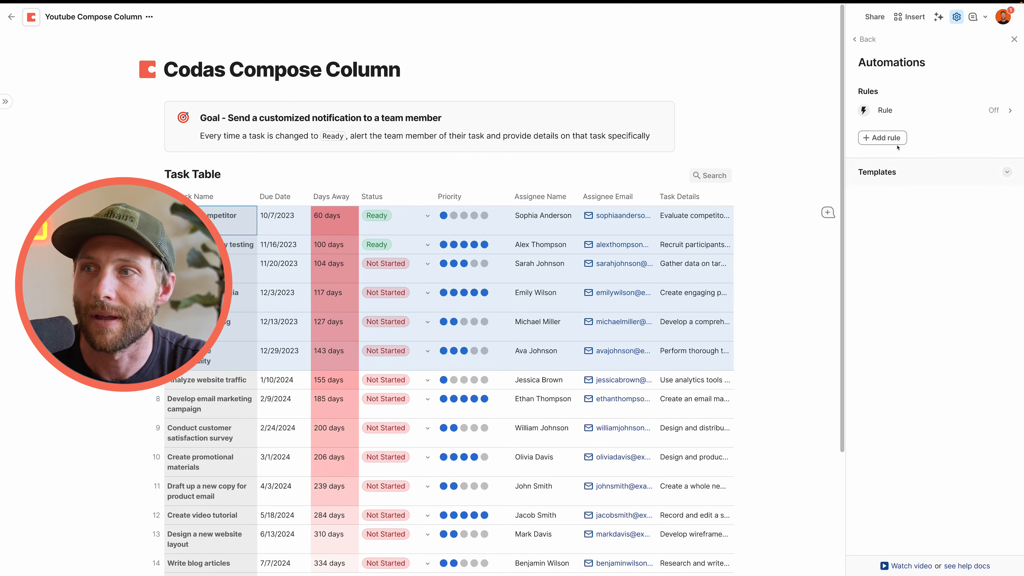
click(898, 115)
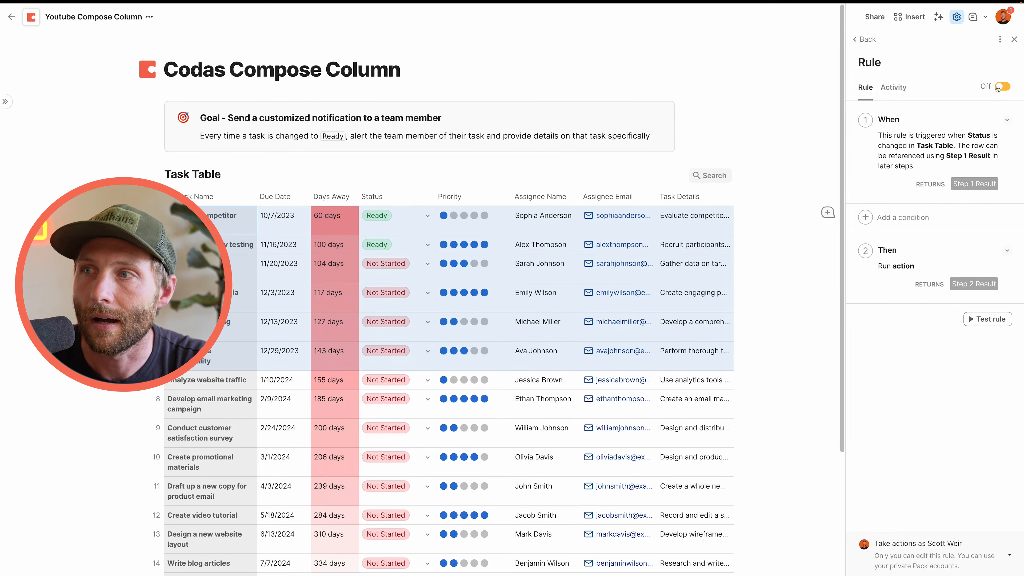
click(1000, 39)
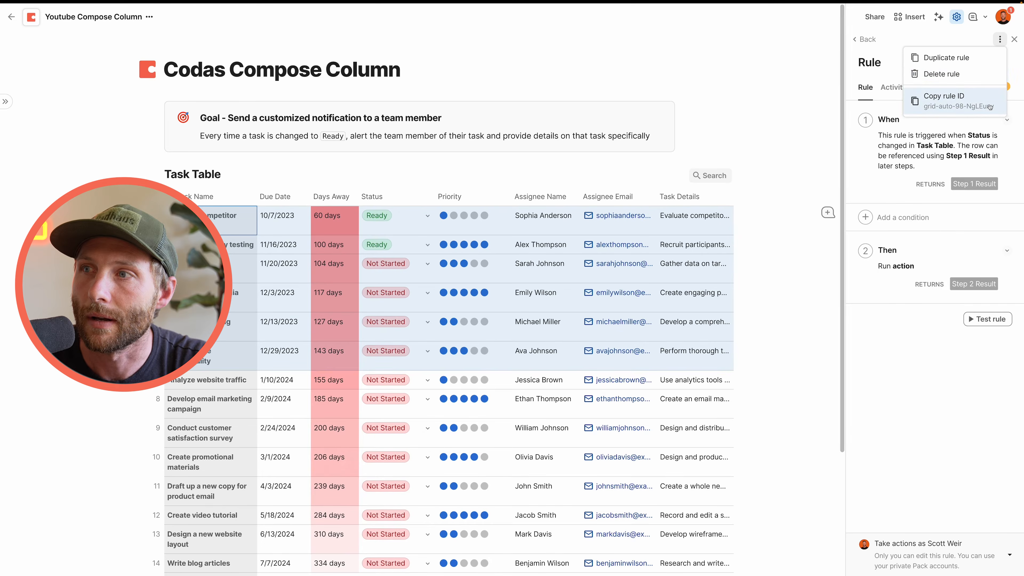
click(952, 74)
click(884, 133)
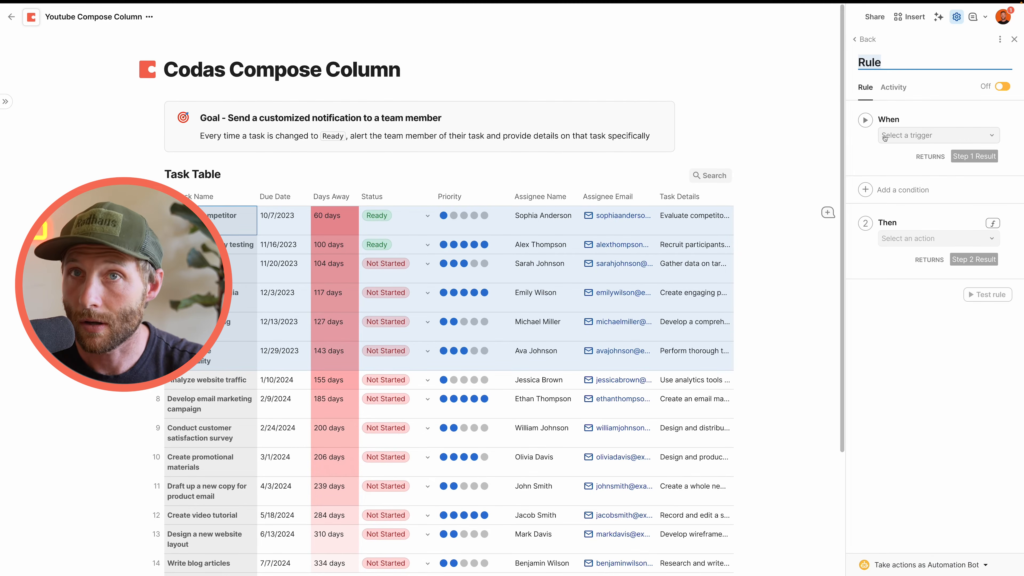
Step: Set the rule's trigger to Row changed in Task Table for the Status column
click(887, 137)
click(907, 153)
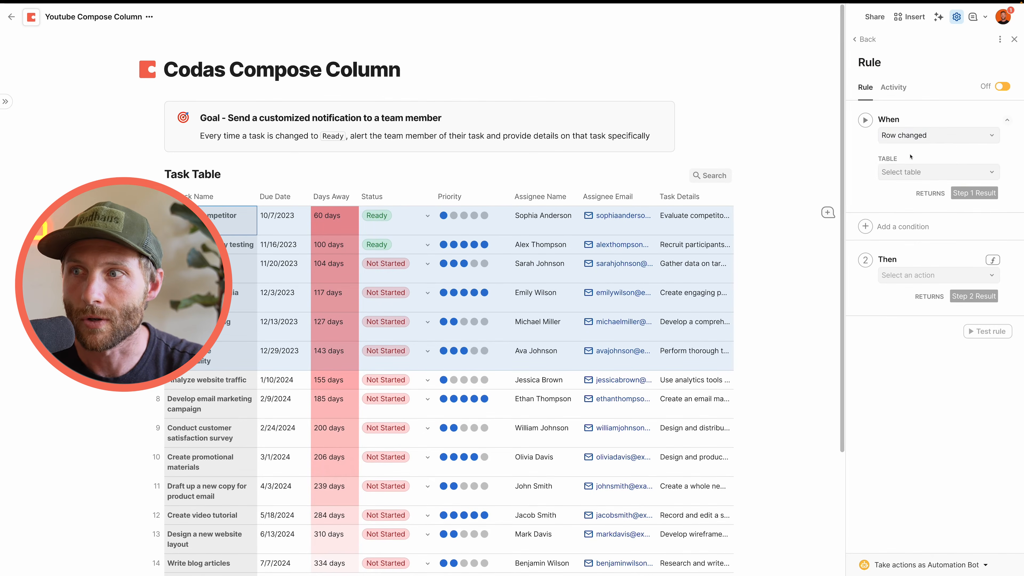
click(915, 173)
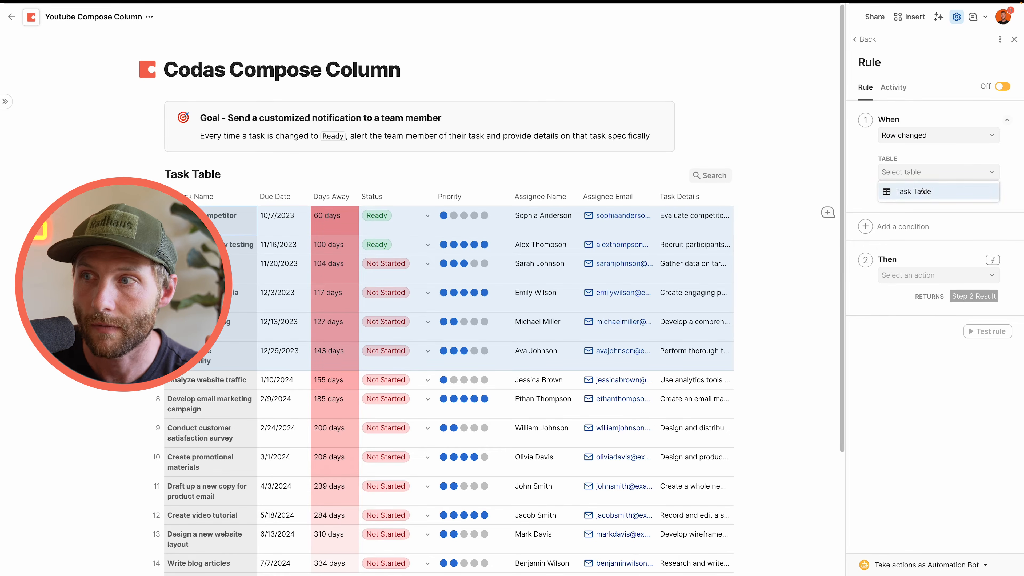
click(916, 191)
click(924, 207)
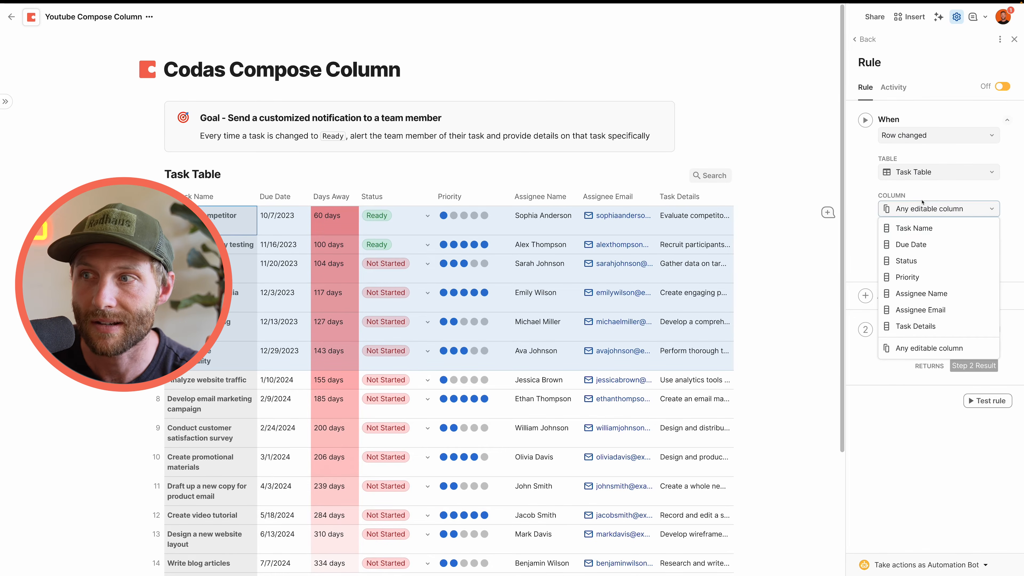
click(922, 261)
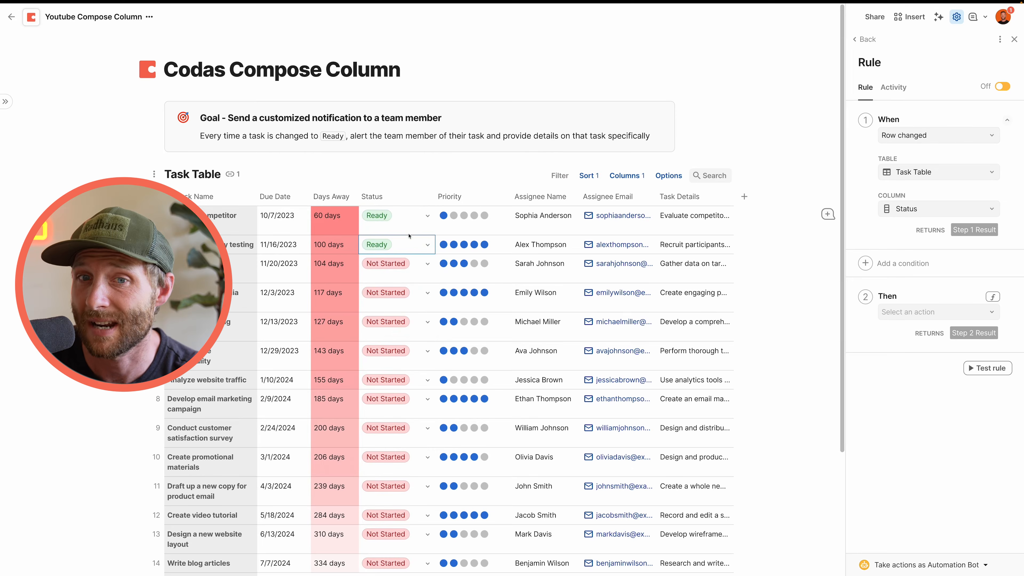
Step: Add an If condition to the rule and start its formula with Step 1 Result.Status
click(414, 217)
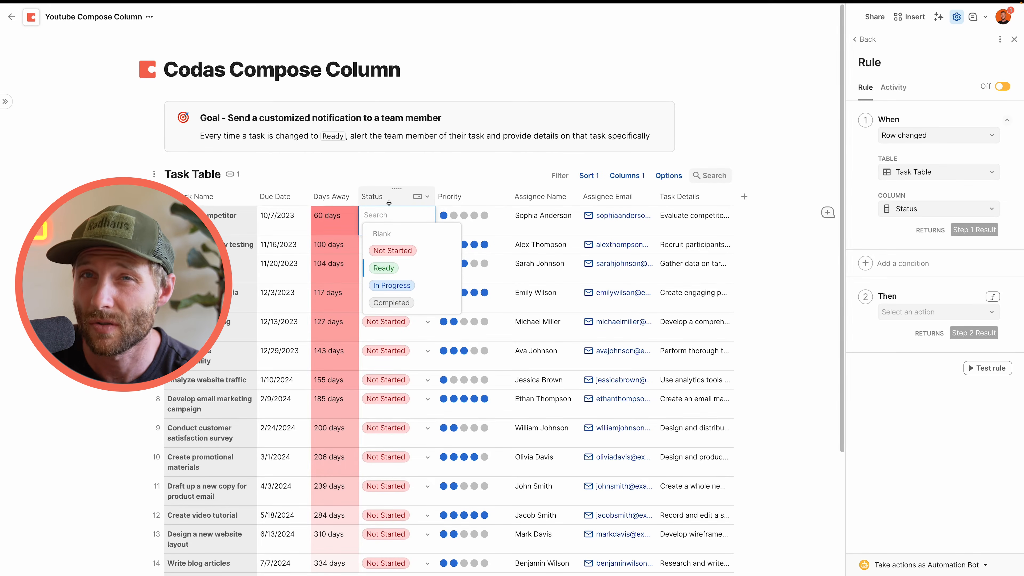
click(923, 266)
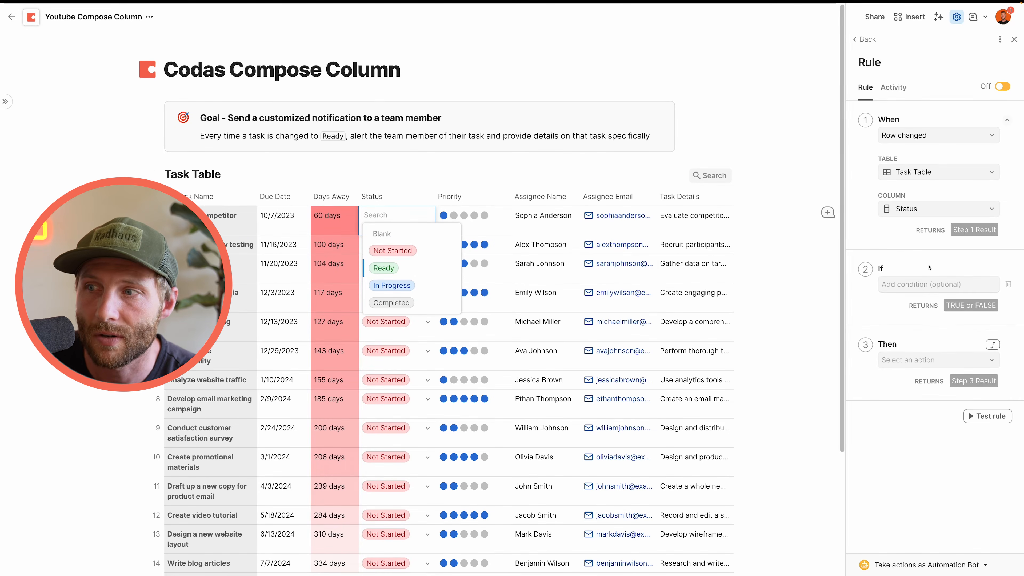
click(921, 284)
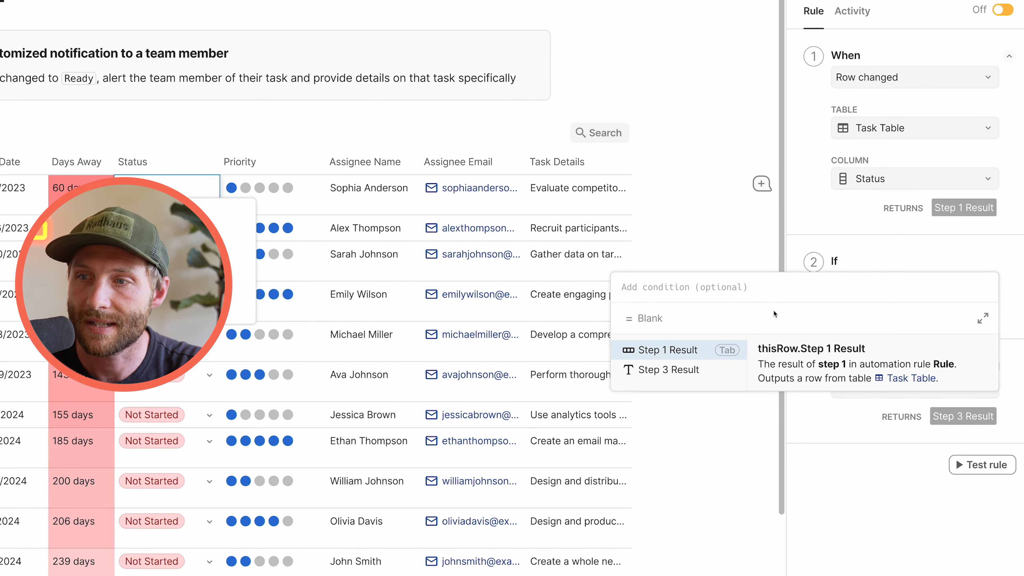
key(Tab)
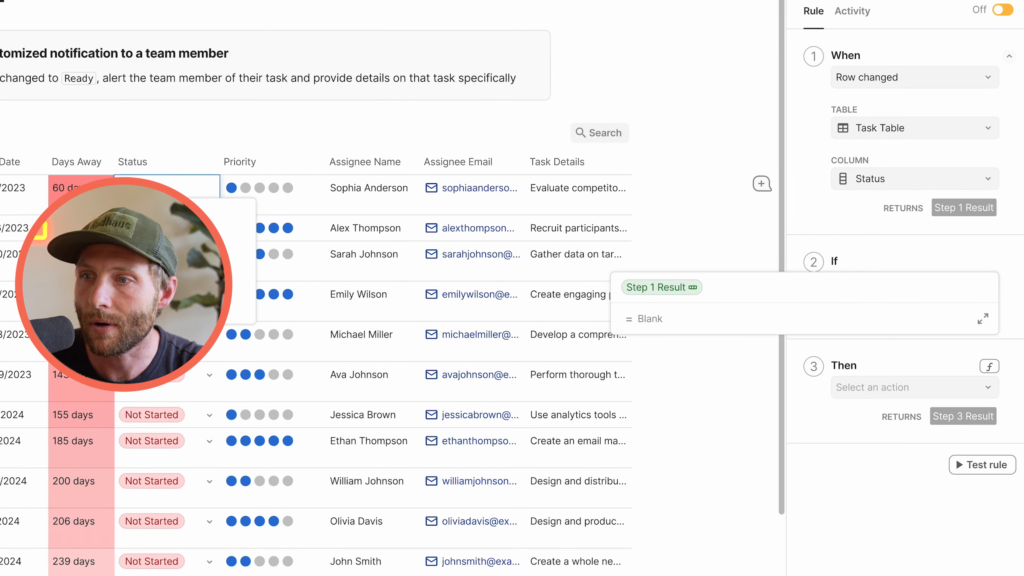
click(674, 287)
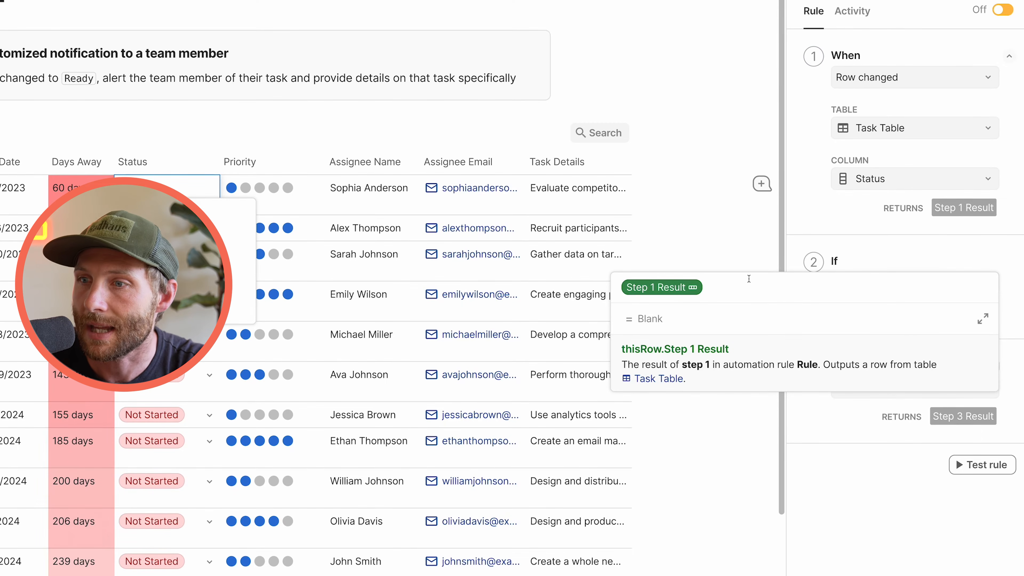
click(740, 295)
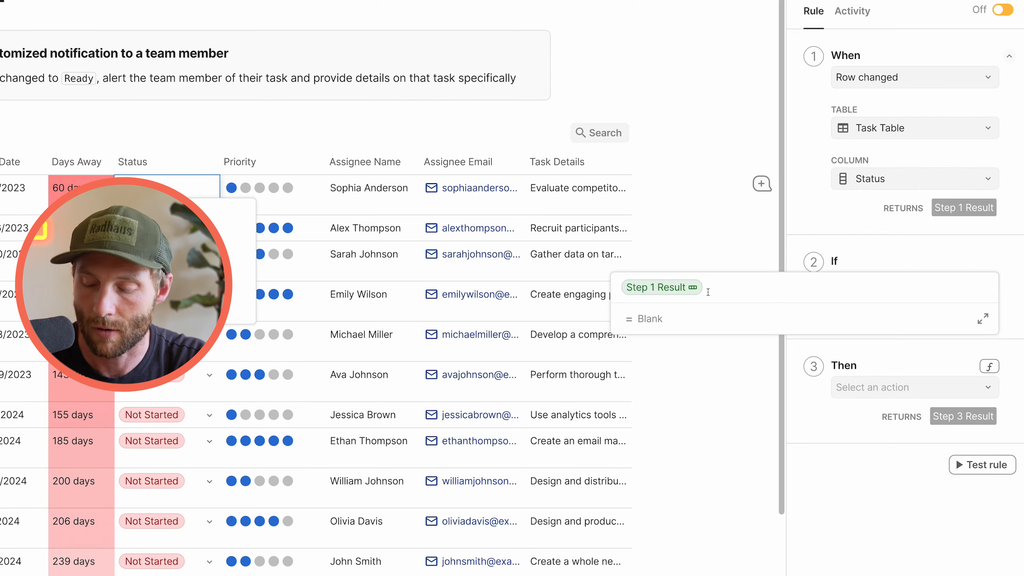
text(.)
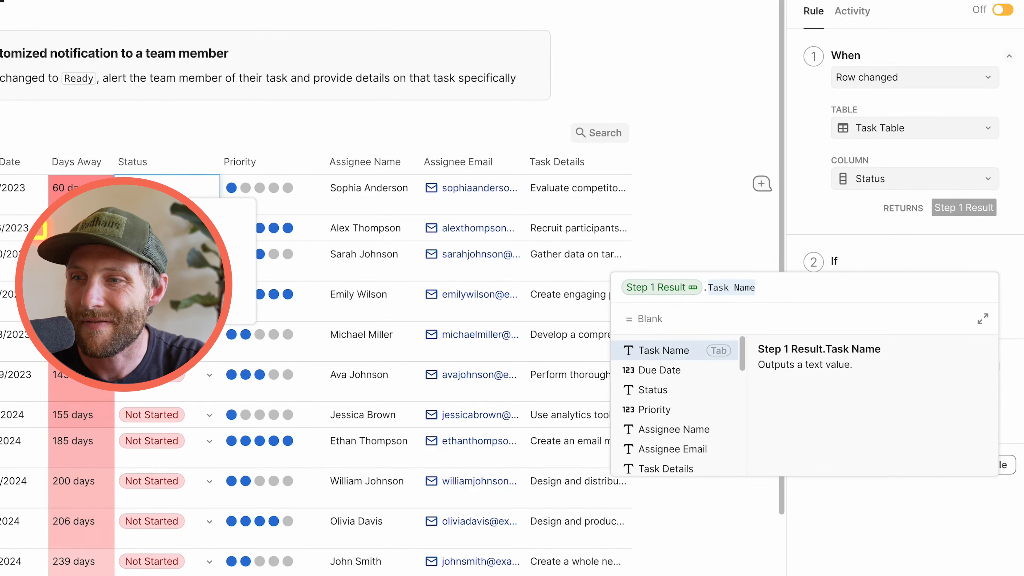
text(status)
key(Tab)
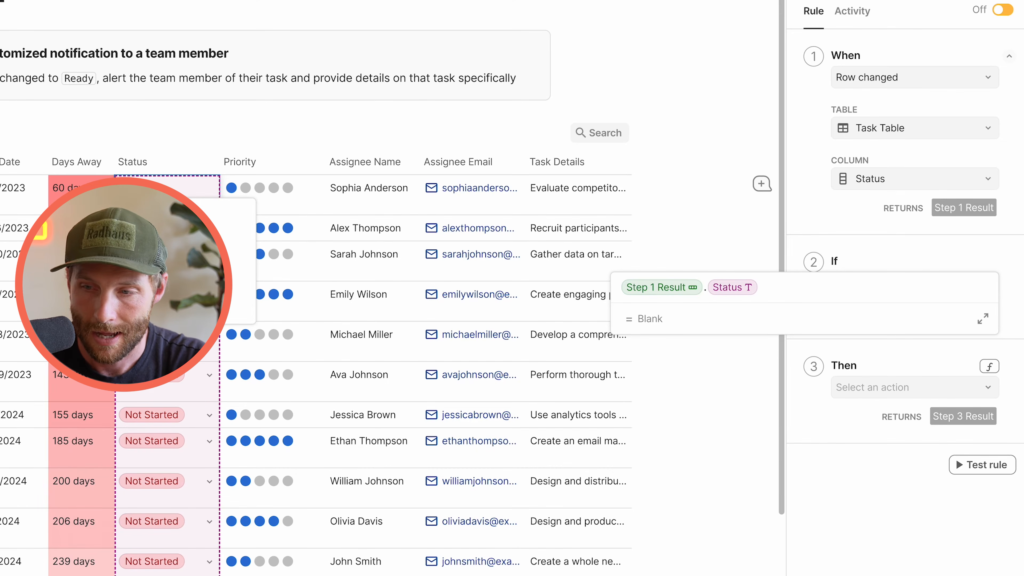
Step: Complete the condition formula so that Status = Ready, and apply it
text(!=Not Started)
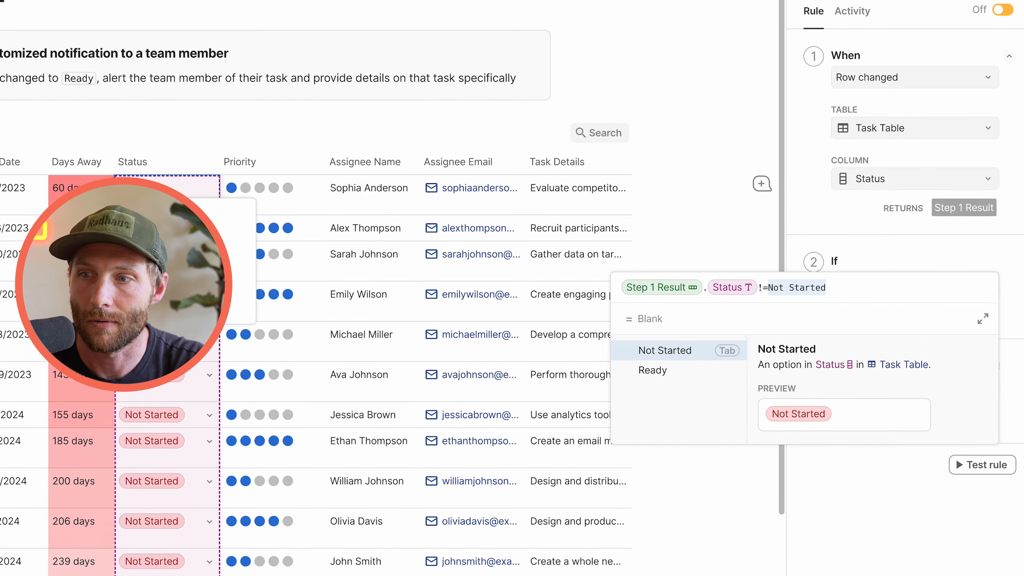
key(Down)
key(Tab)
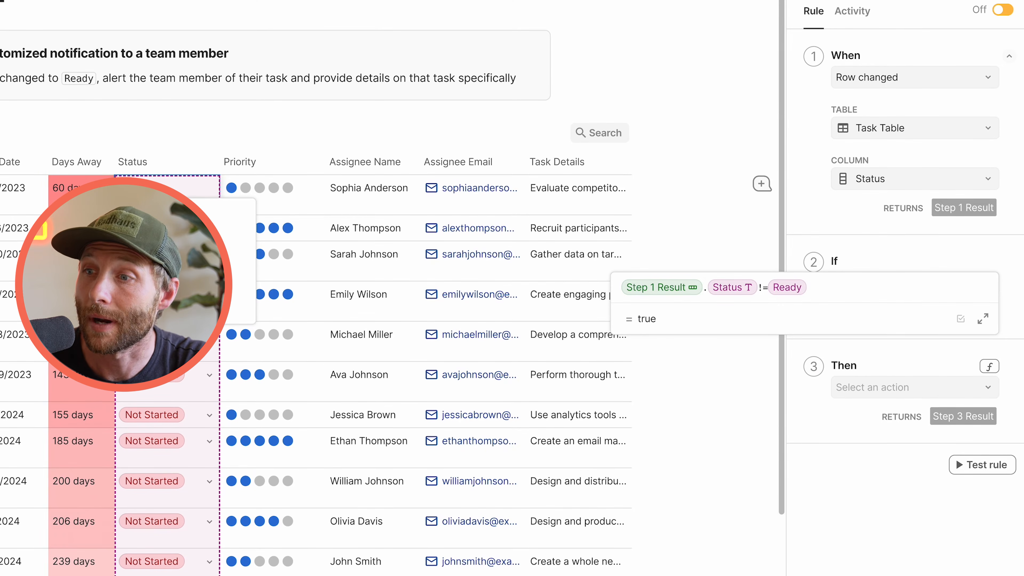
click(763, 297)
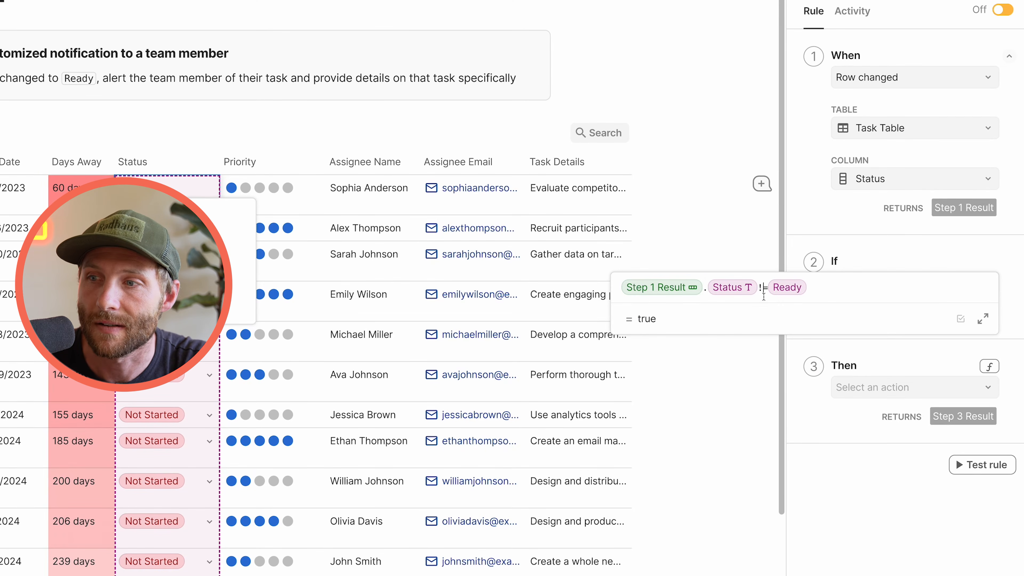
key(BackSpace)
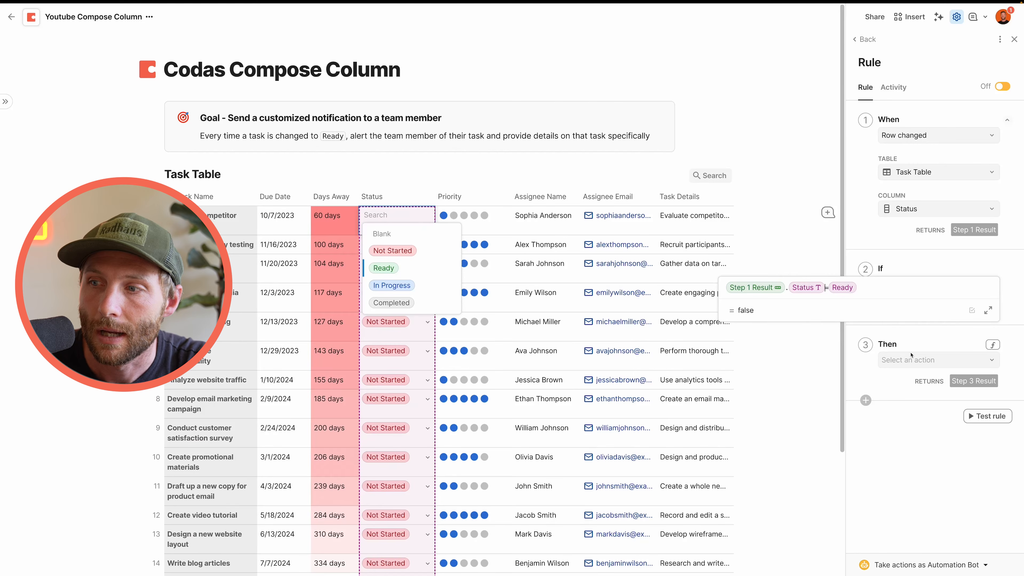
click(911, 355)
Step: Set the rule's Then action to Send email from the Gmail pack
click(932, 360)
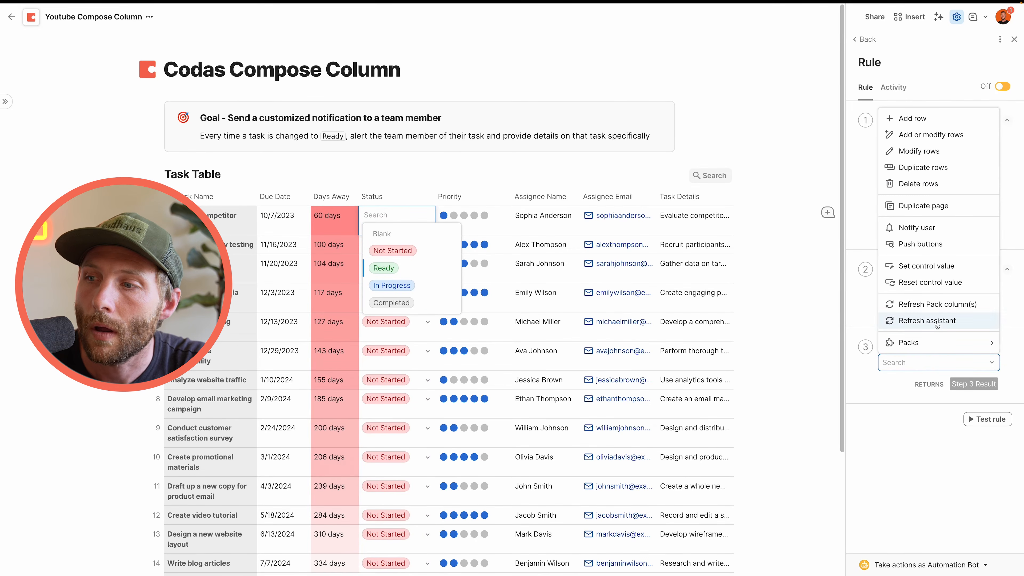
mouse_move(927, 342)
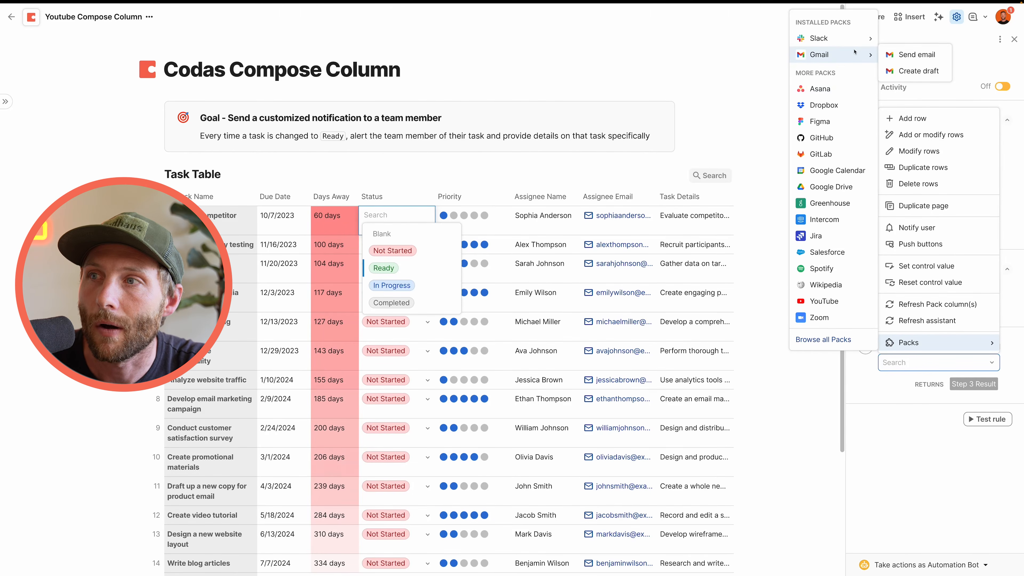
mouse_move(854, 42)
mouse_move(847, 60)
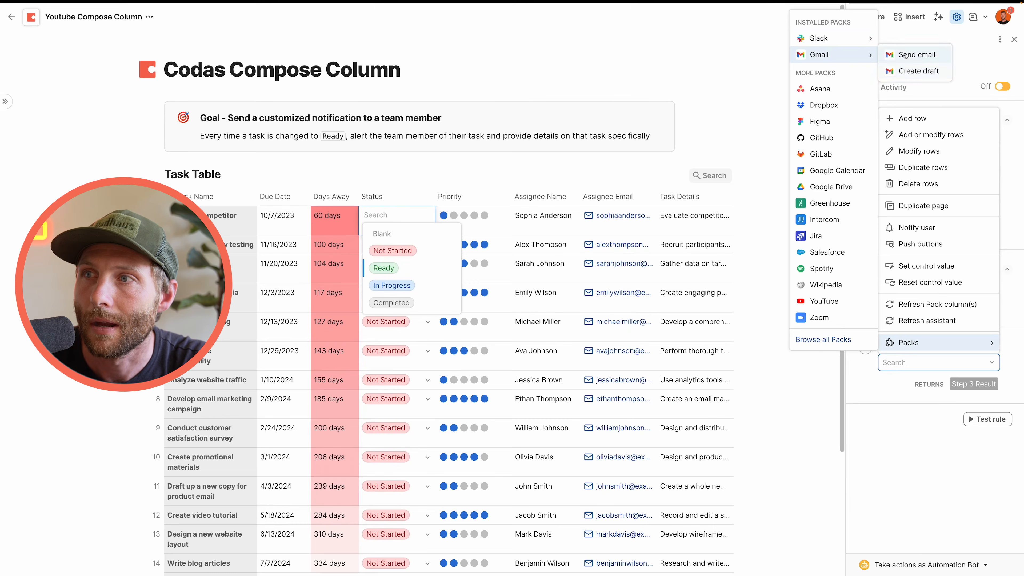
click(916, 54)
scroll(935, 452, down, 2)
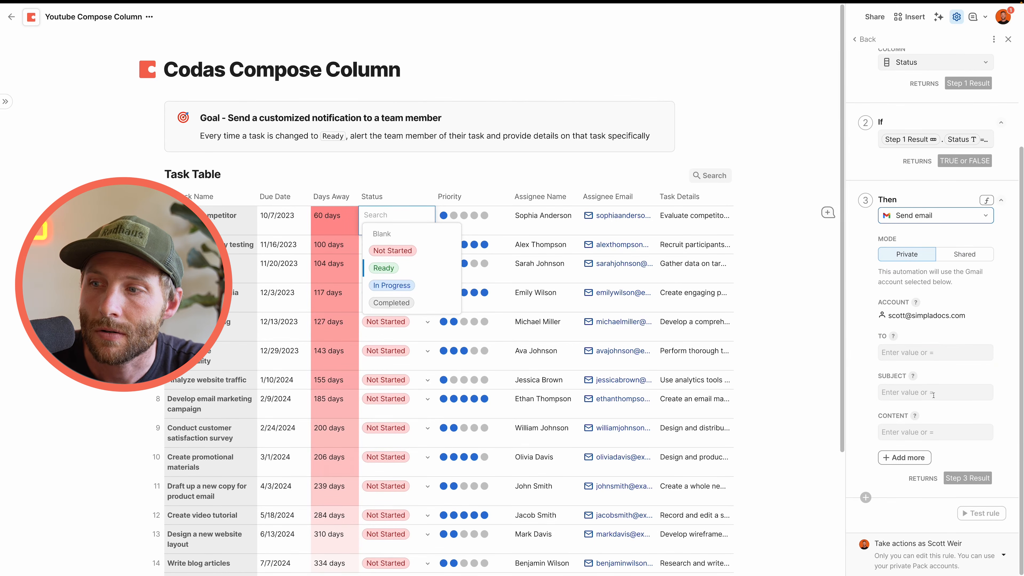
Step: Set the email's recipient to the formula Step 1 Result.Assignee Email
click(929, 352)
text(step 1 Result)
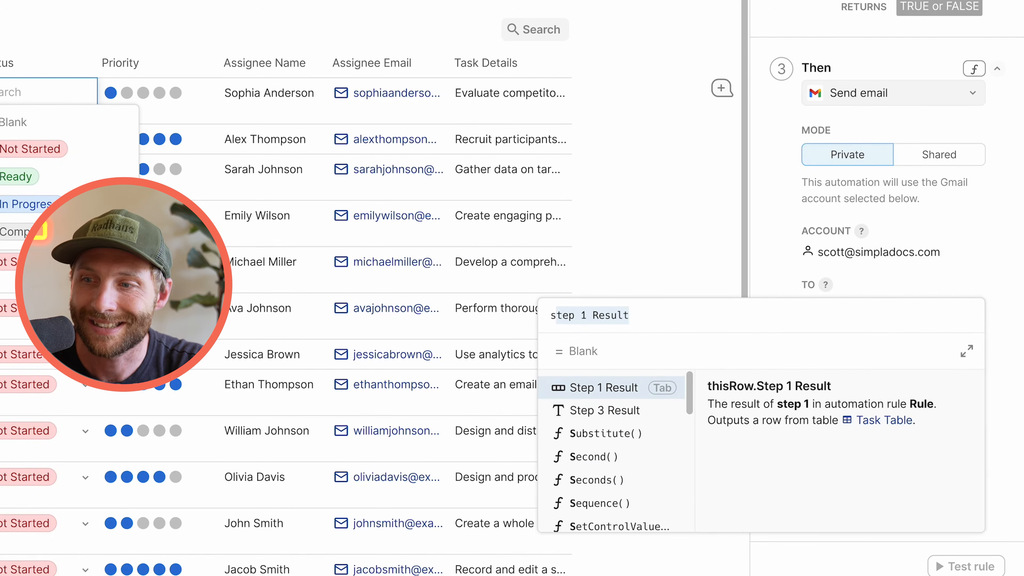
key(Return)
text(.Assignee Name)
key(Tab)
key(BackSpace)
key(BackSpace)
key(BackSpace)
key(BackSpace)
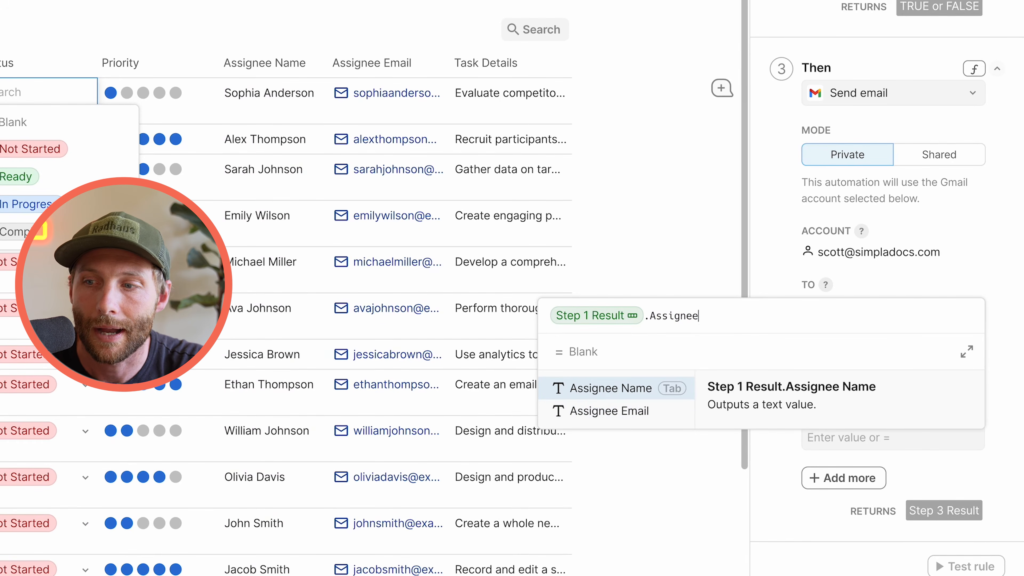
key(Down)
key(Tab)
key(Return)
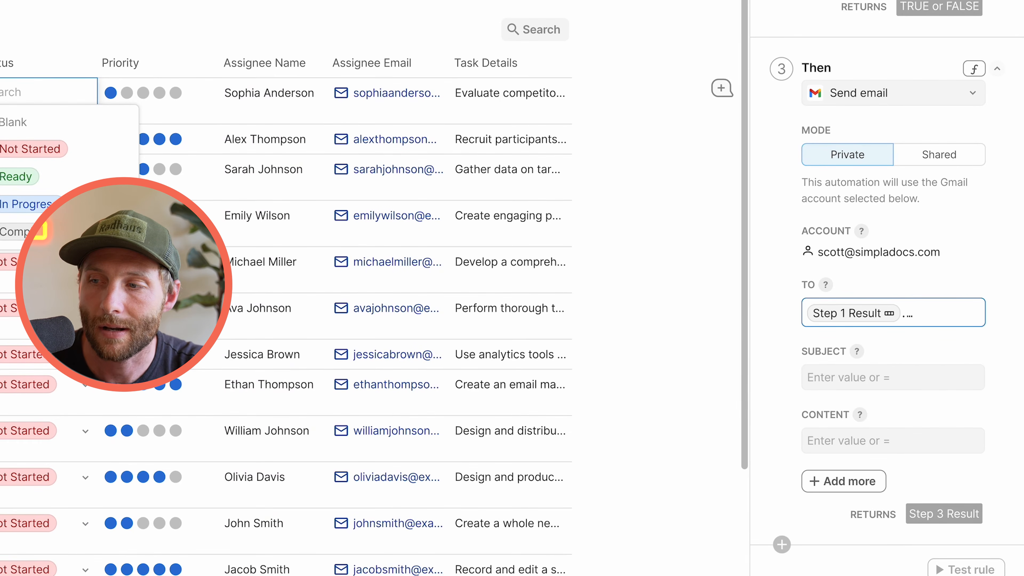
Step: Set the email's subject to the text formula "New task ready for completion"
click(886, 377)
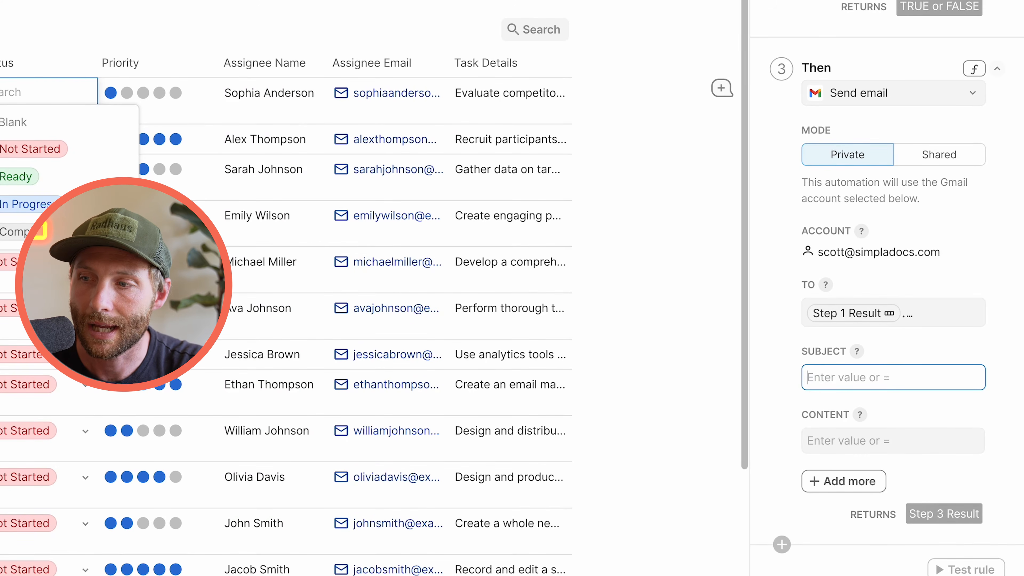
text(=)
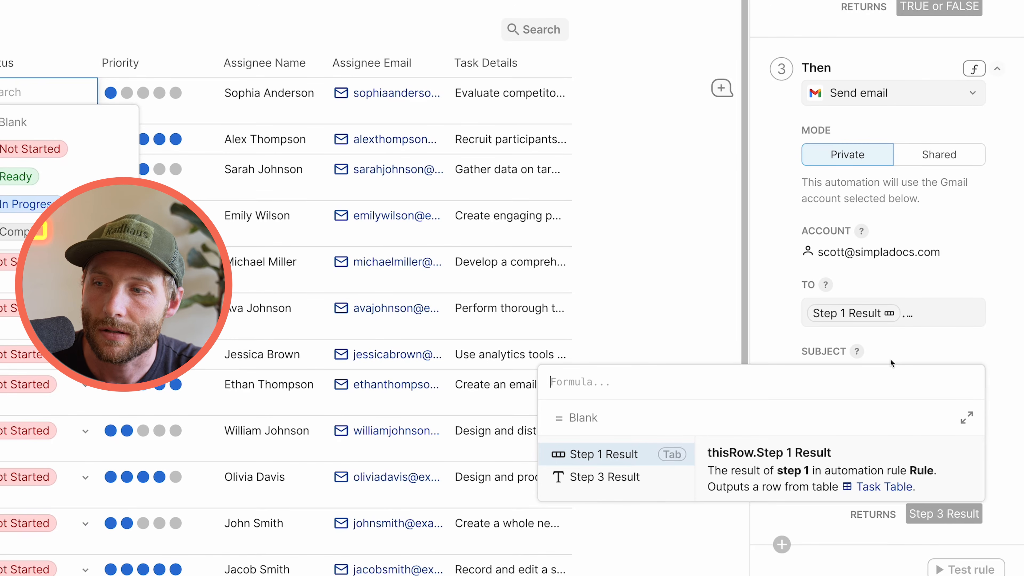
text("Ne)
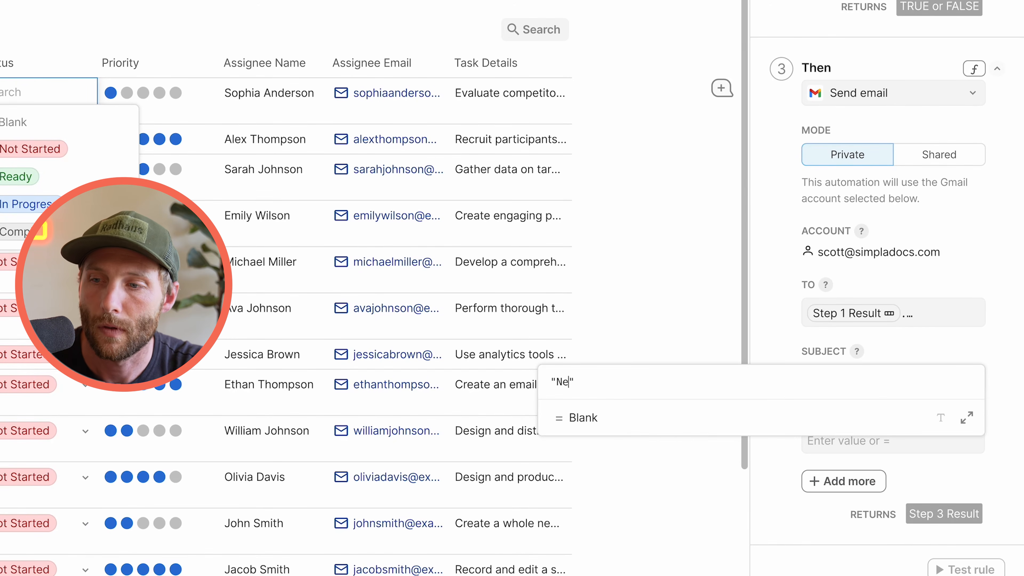
text(w task ready for co)
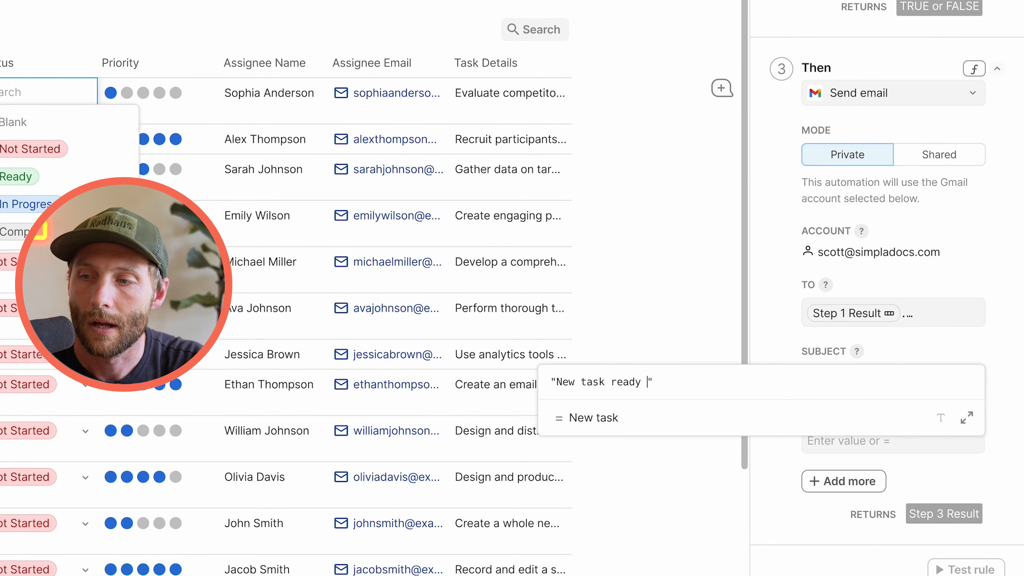
text(mpletion)
key(Return)
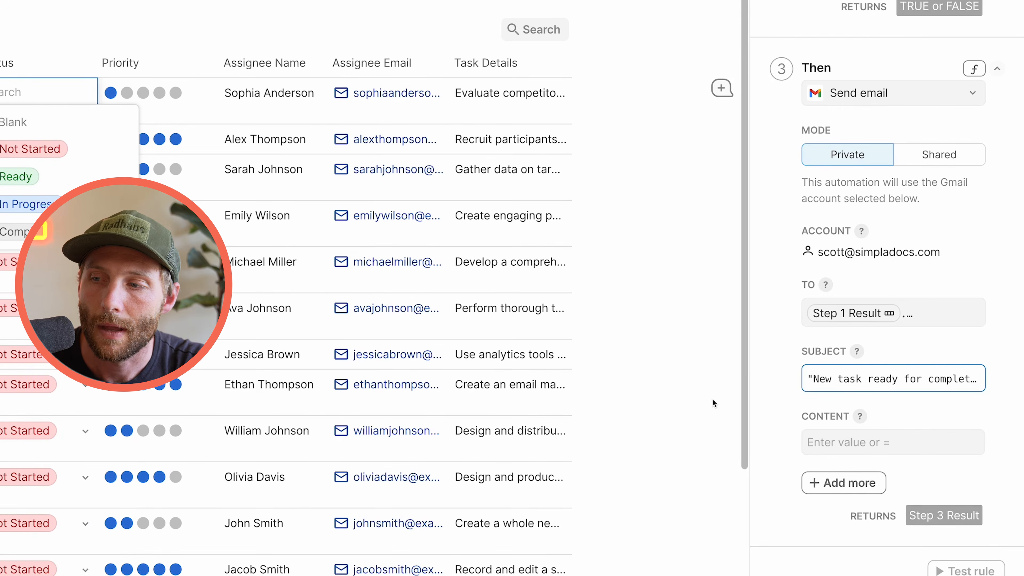
Step: Set the email's content to the formula Step 1 Result.Message
click(858, 442)
key(equal)
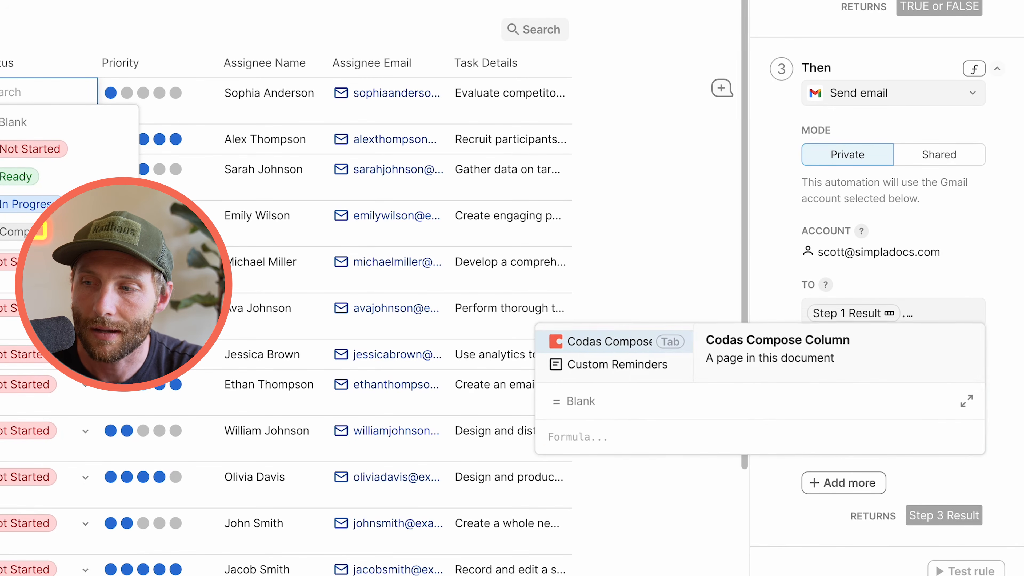
text(s)
key(Tab)
text(.cus)
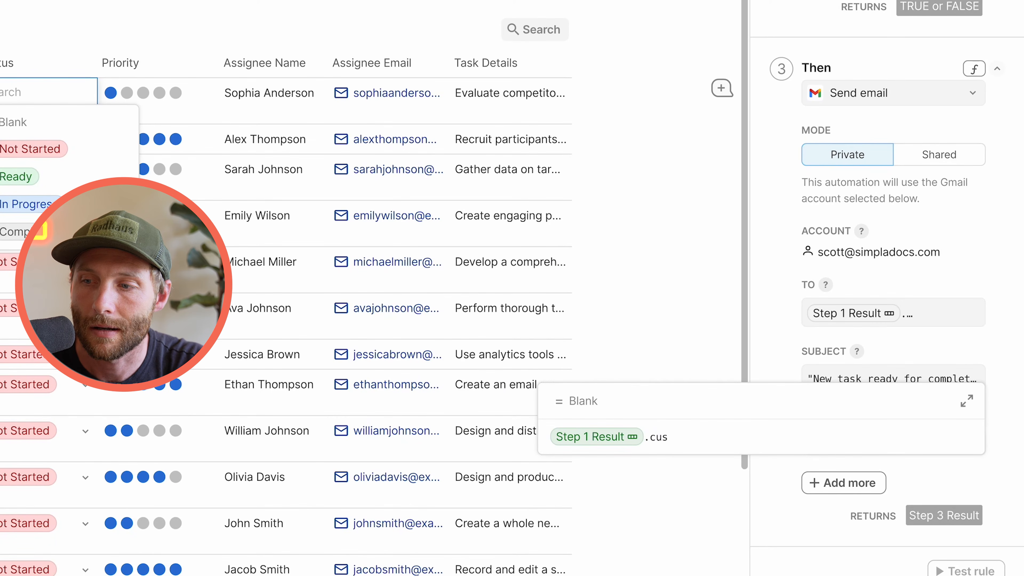
key(BackSpace)
key(BackSpace)
key(BackSpace)
text(me)
key(Tab)
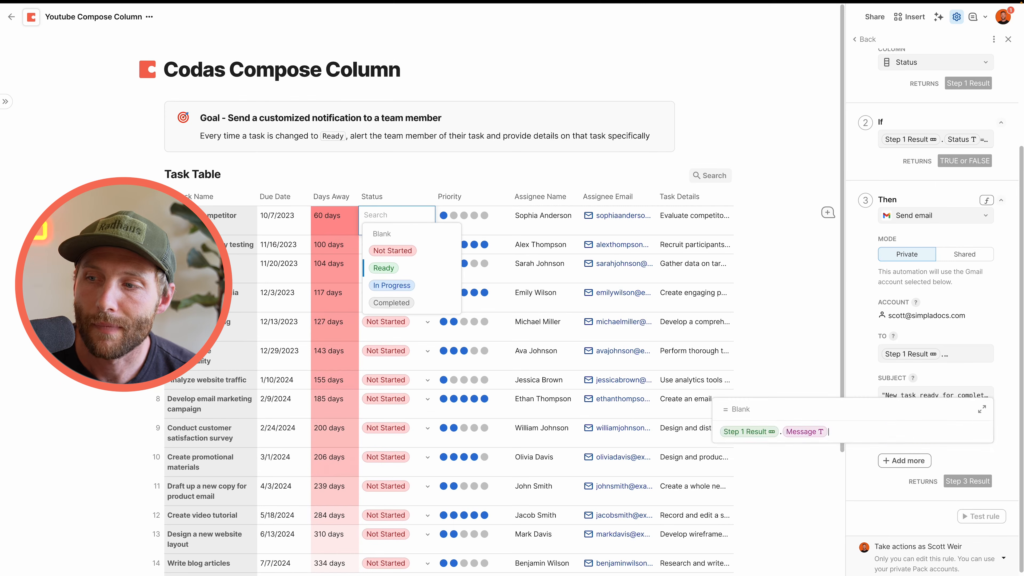
key(Return)
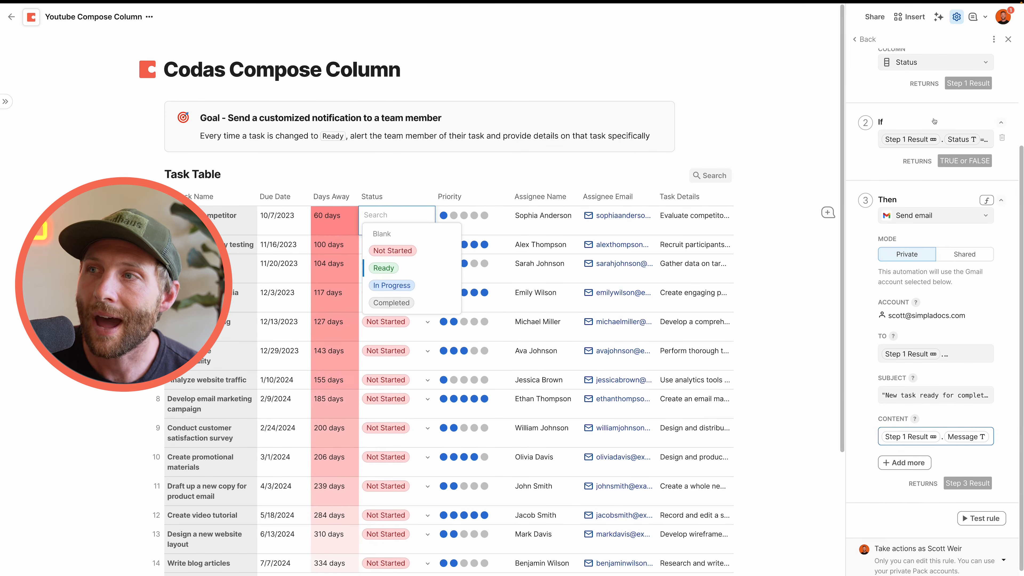
Step: Turn the automation rule on and close the open Status list in the Task Table
scroll(977, 61, up, 4)
click(997, 86)
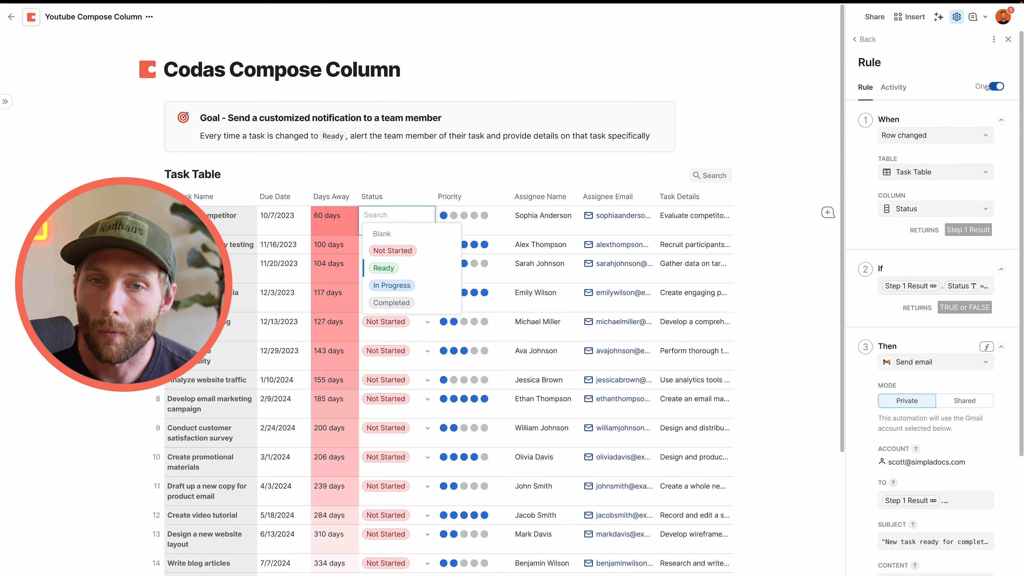
click(321, 223)
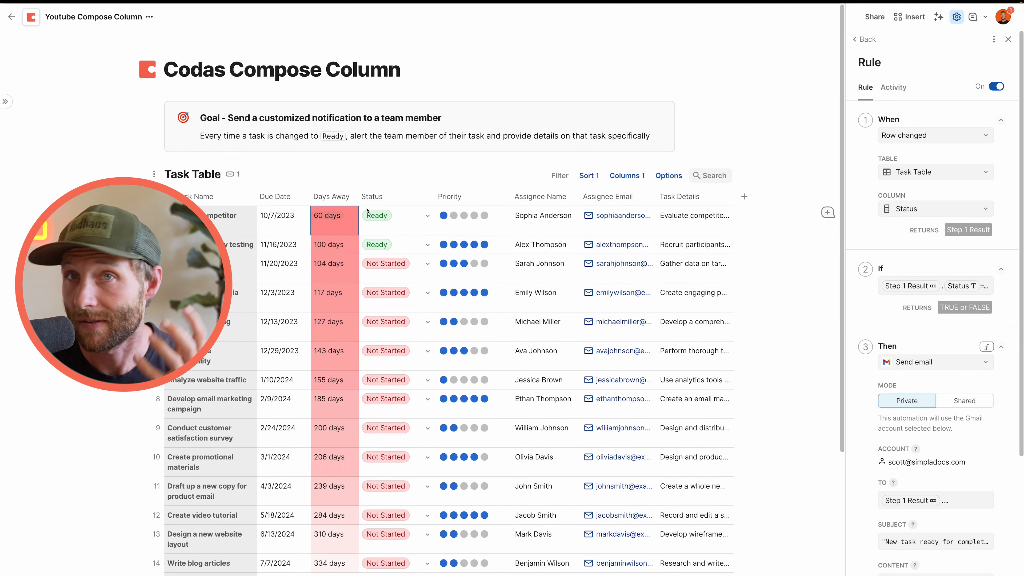